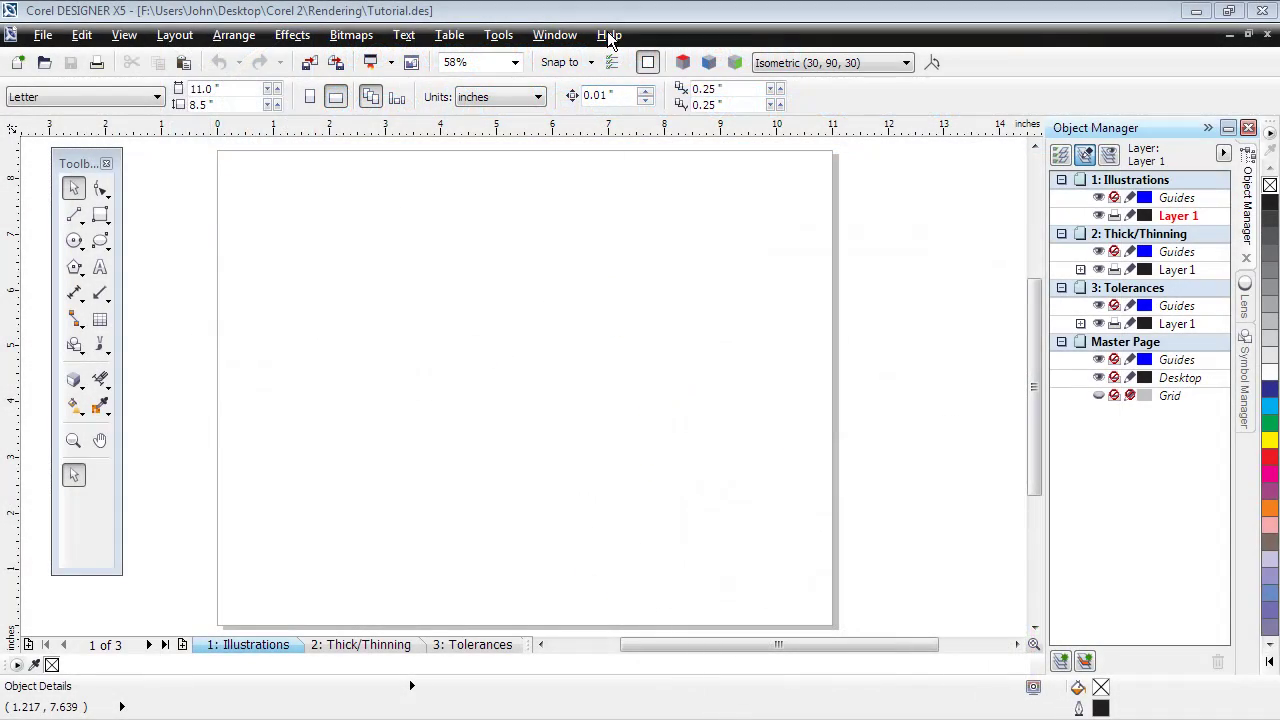
In Corel DESIGNER, view and close the CorelTUTOR learning tools, then bring up the File menu.
left_click(607, 35)
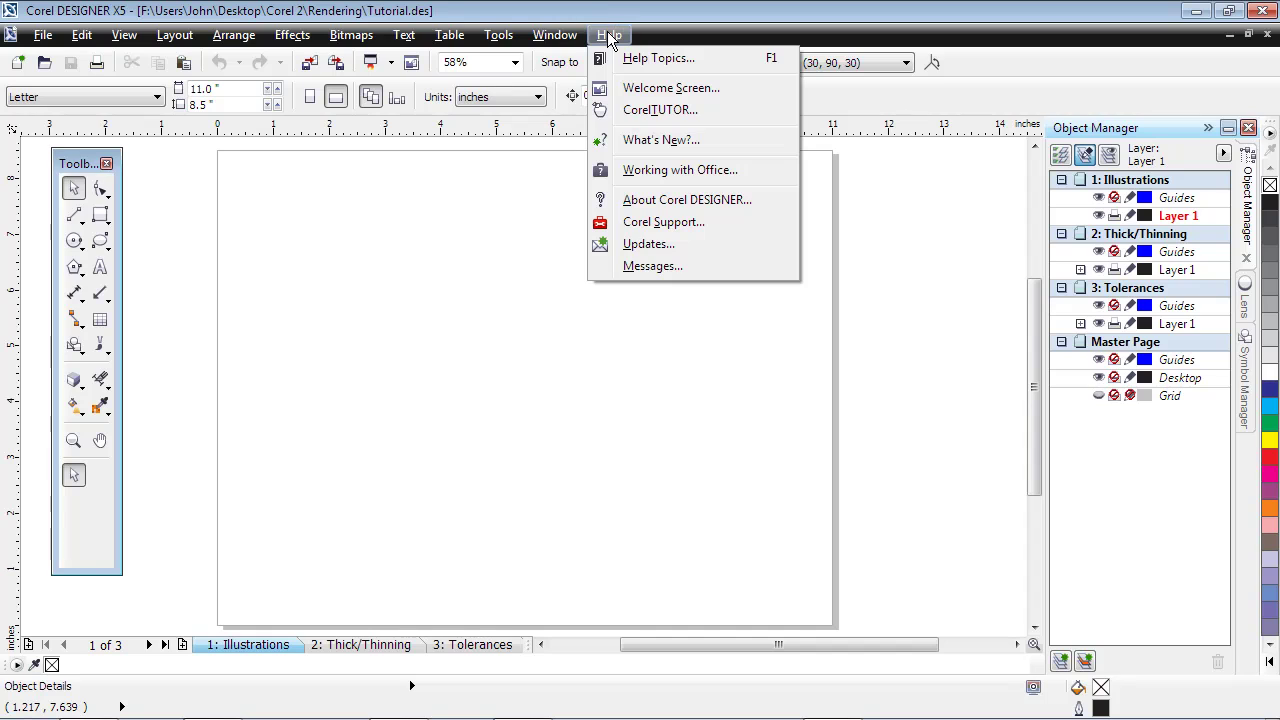
left_click(617, 108)
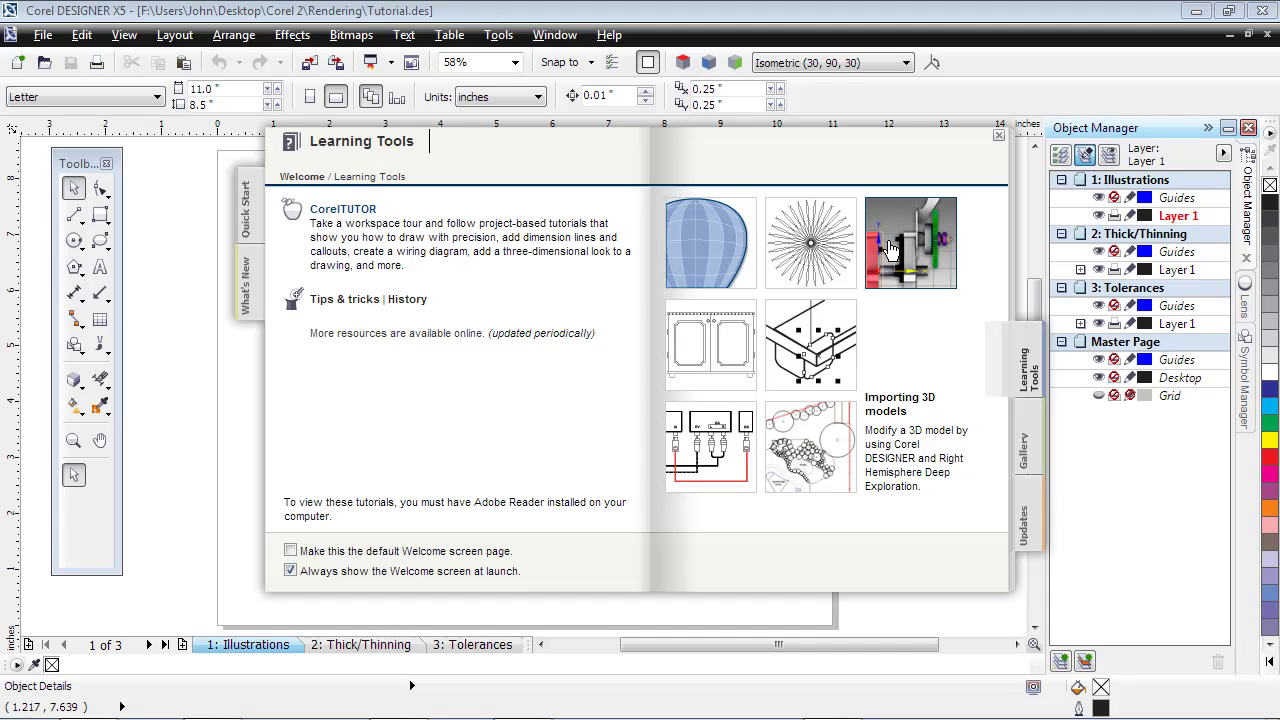
left_click(998, 135)
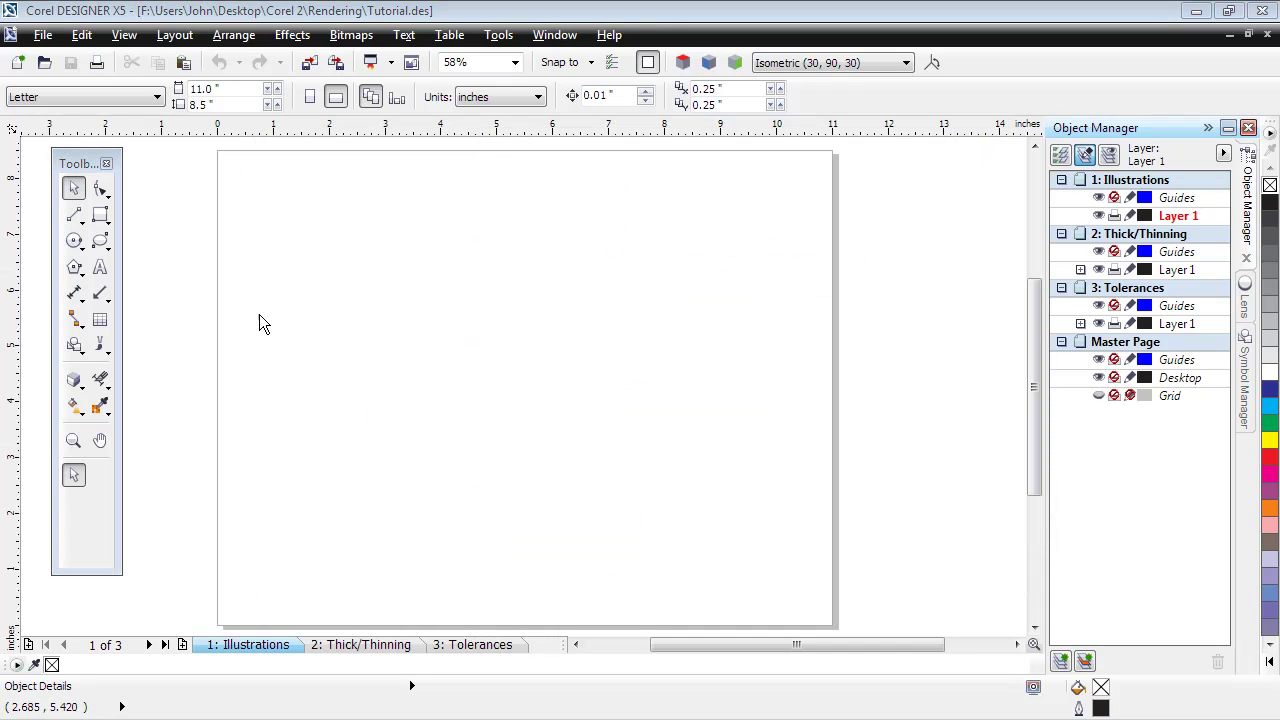
left_click(43, 35)
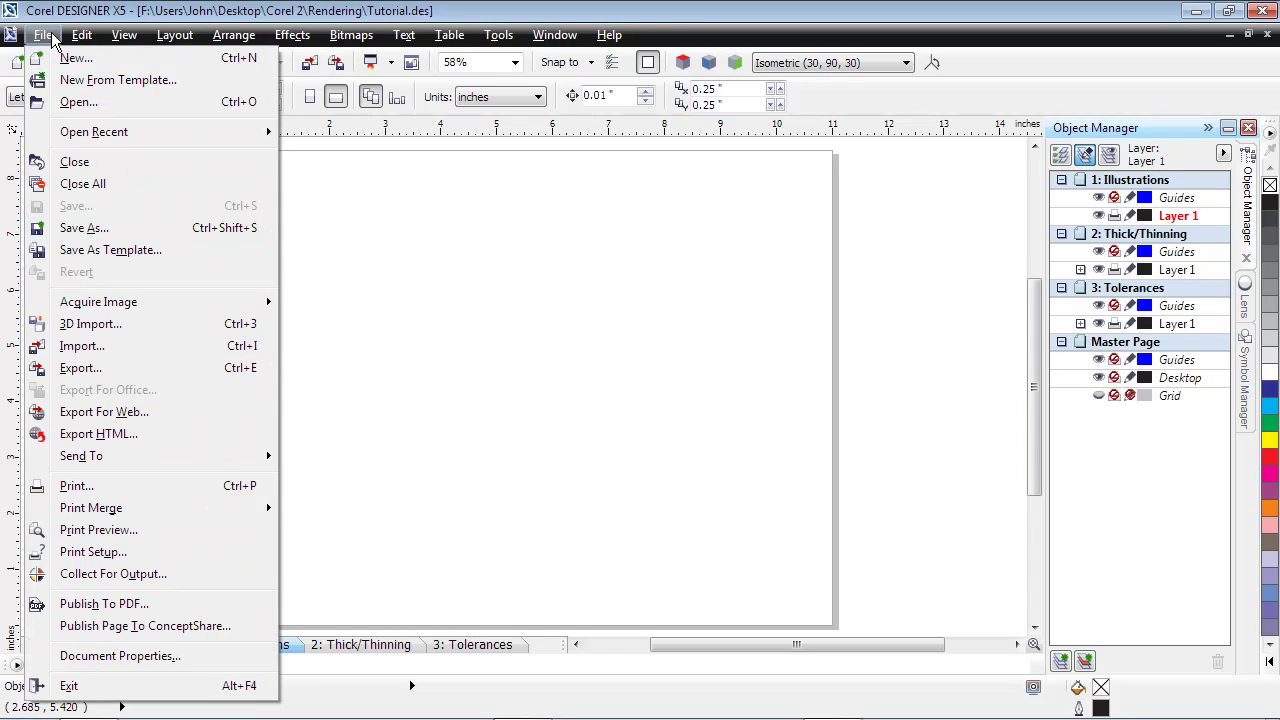
Launch 3D Import and open D-SLR.3DS, accepting the 3D Studio import settings.
left_click(132, 323)
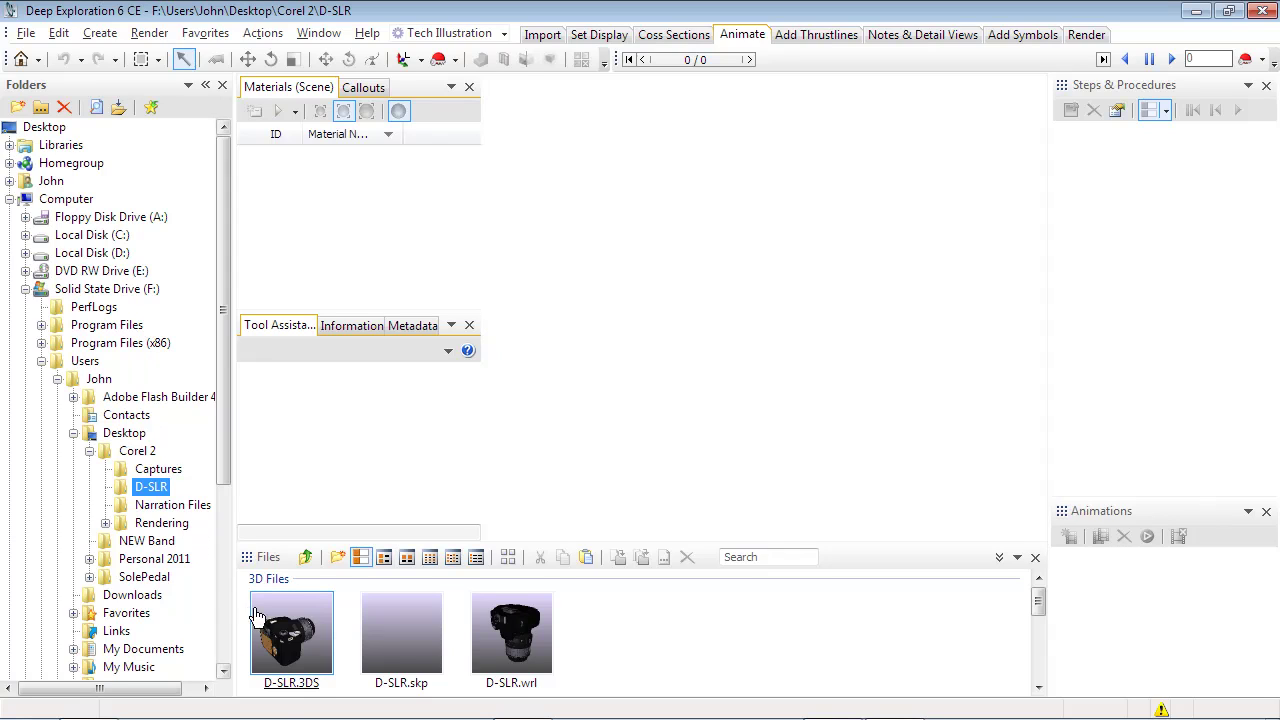
double_click(297, 630)
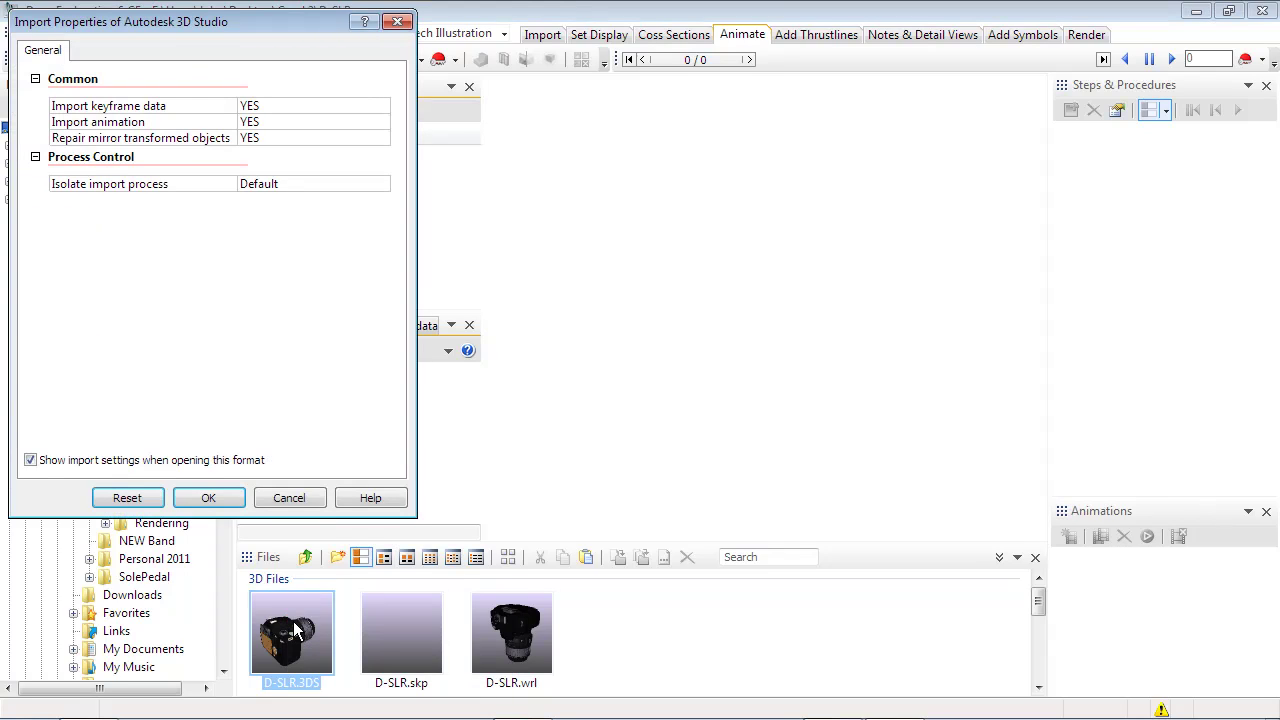
left_click(207, 497)
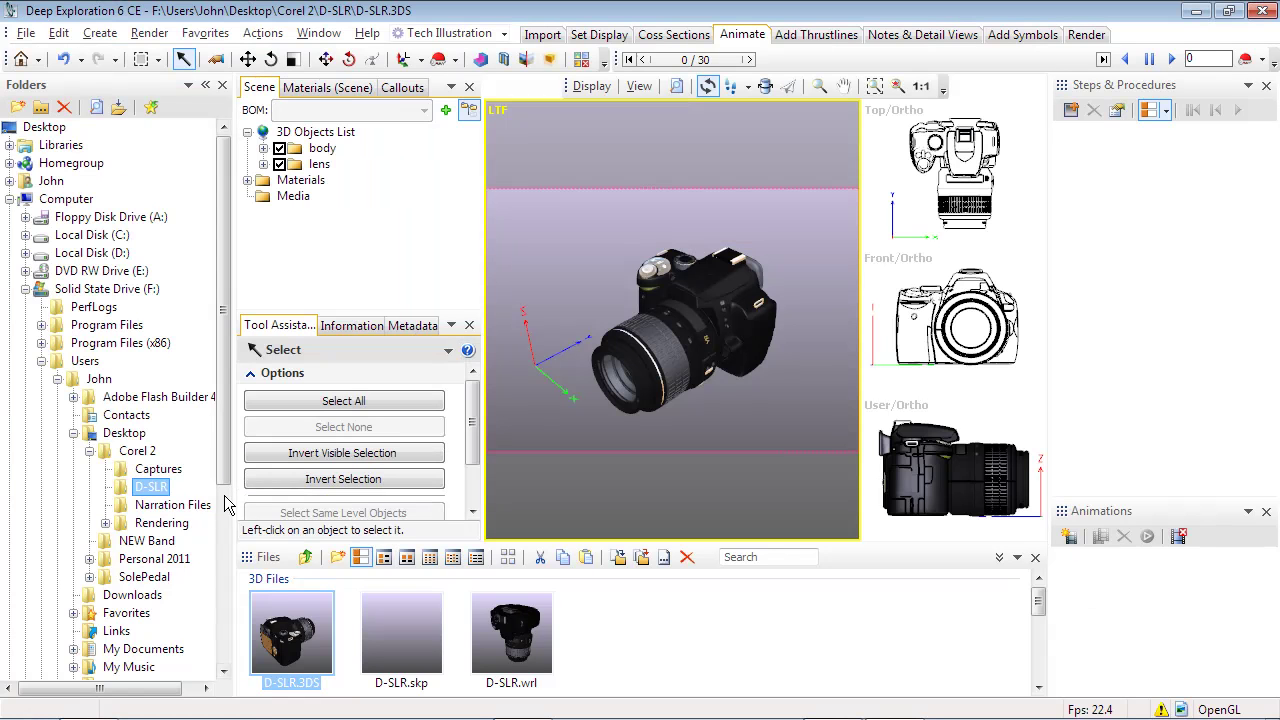
Save the scene as D-SLR.rh with Reload saved file ticked, accepting the import settings.
left_click(25, 32)
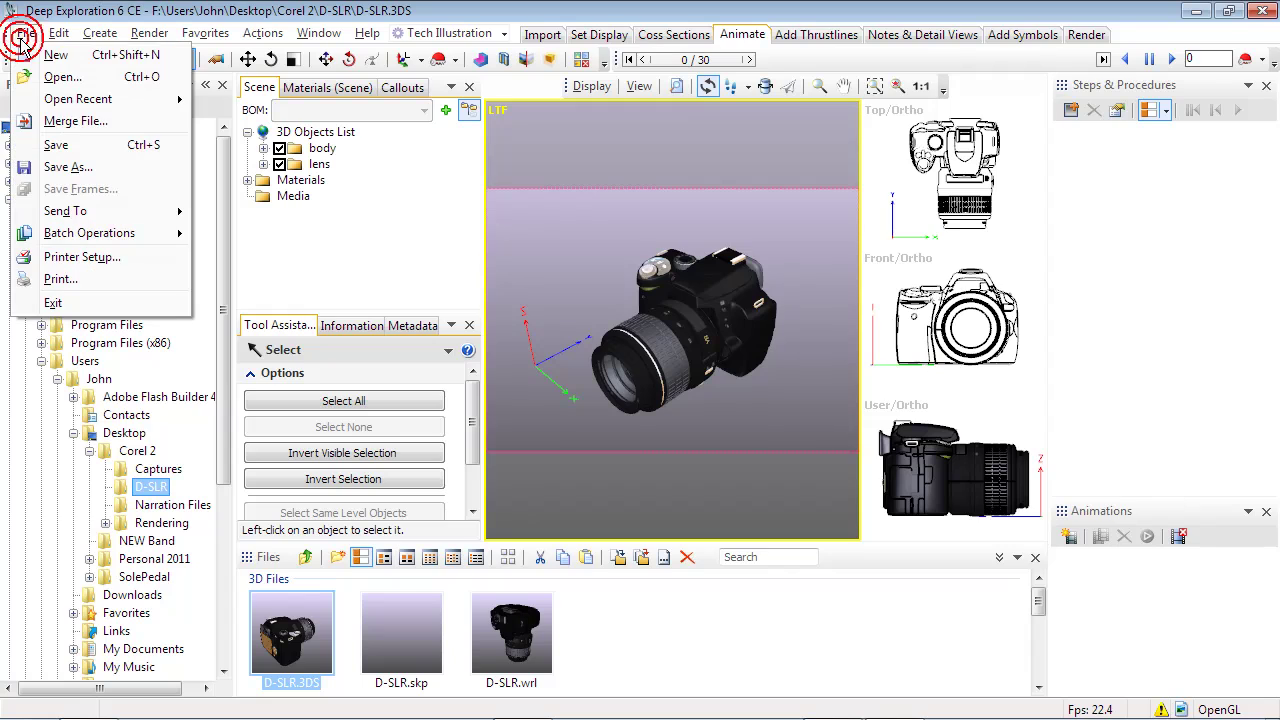
left_click(46, 167)
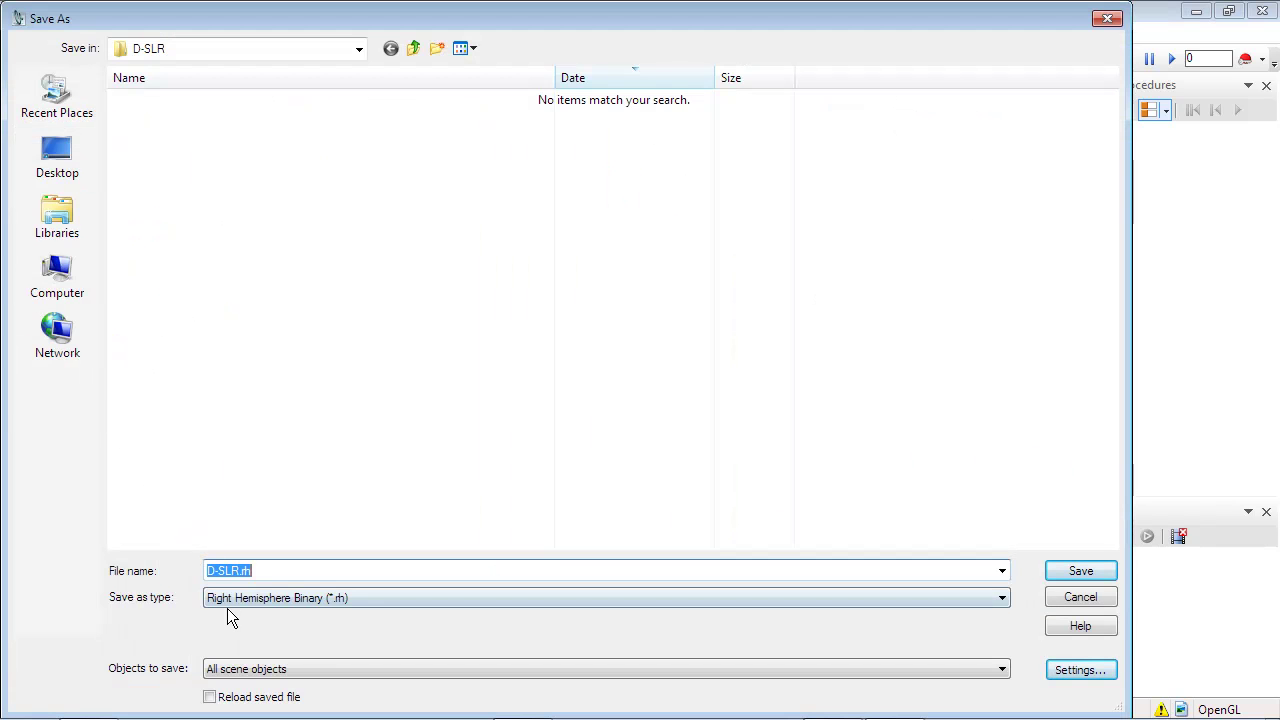
left_click(209, 698)
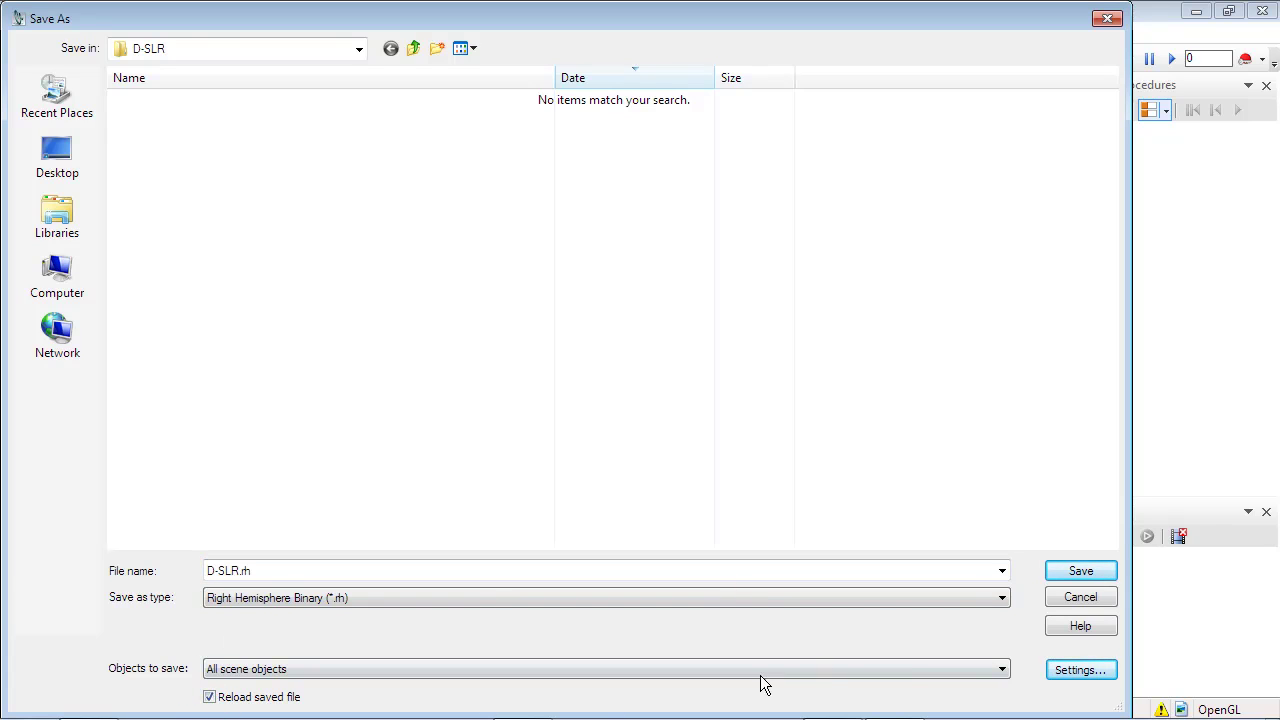
left_click(1073, 578)
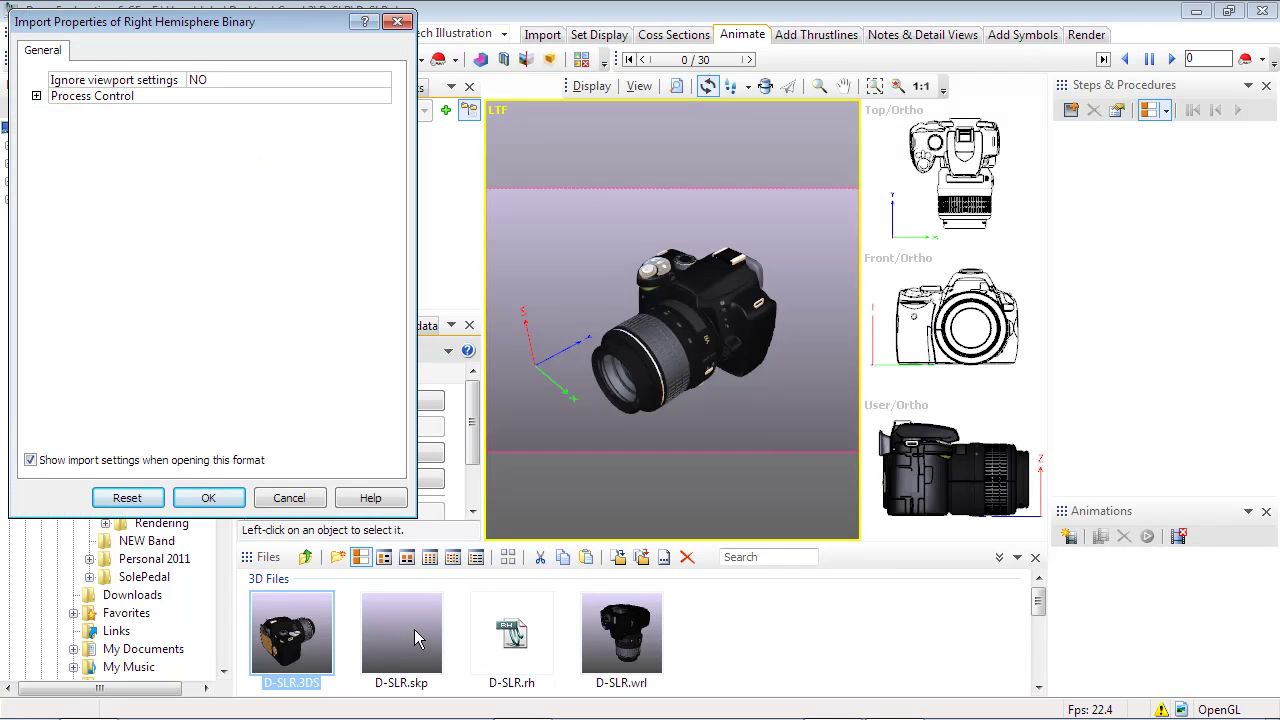
left_click(218, 502)
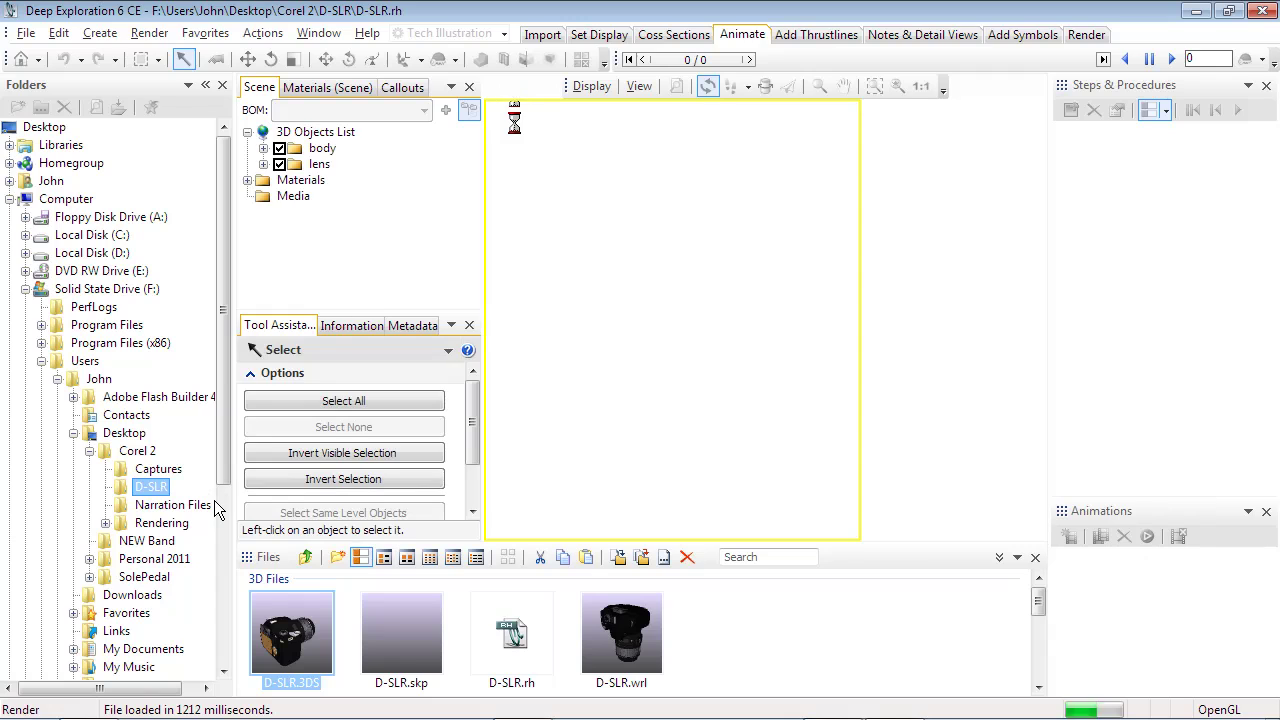
Auto-hide the Folders and Files panels, switch to the 30 Isometric LTF view, and pan the camera.
left_click(205, 85)
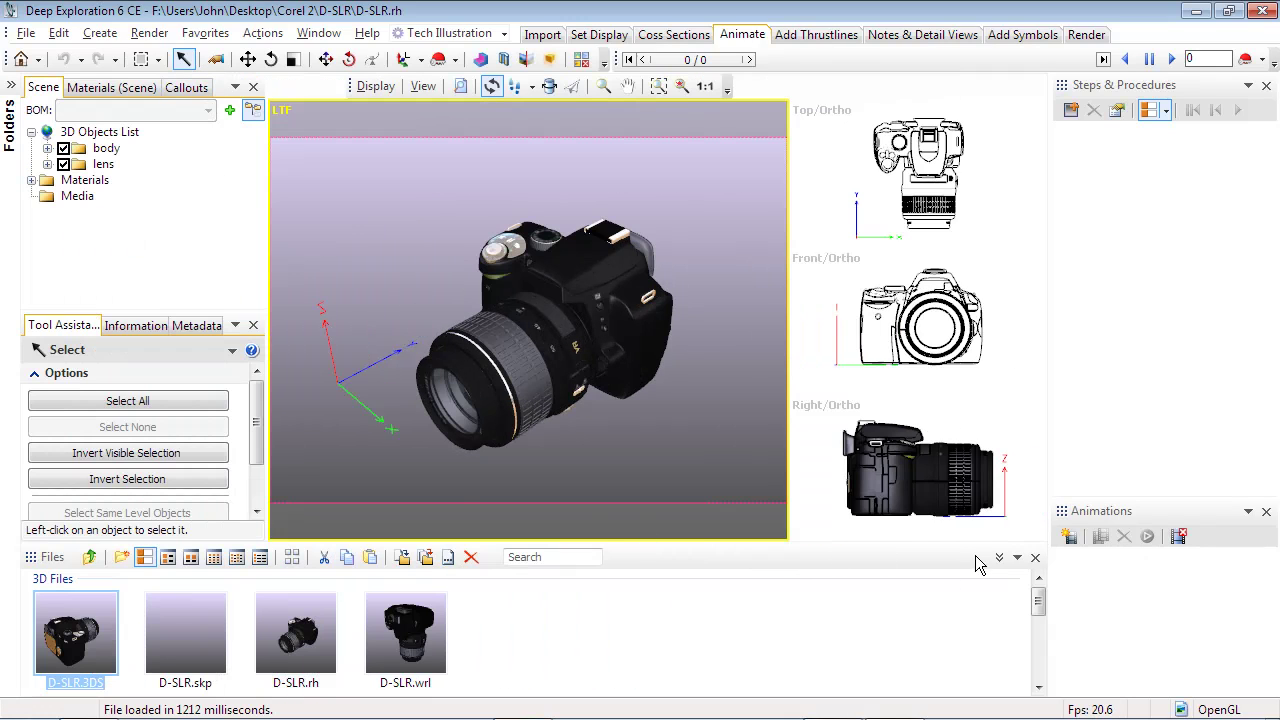
left_click(998, 557)
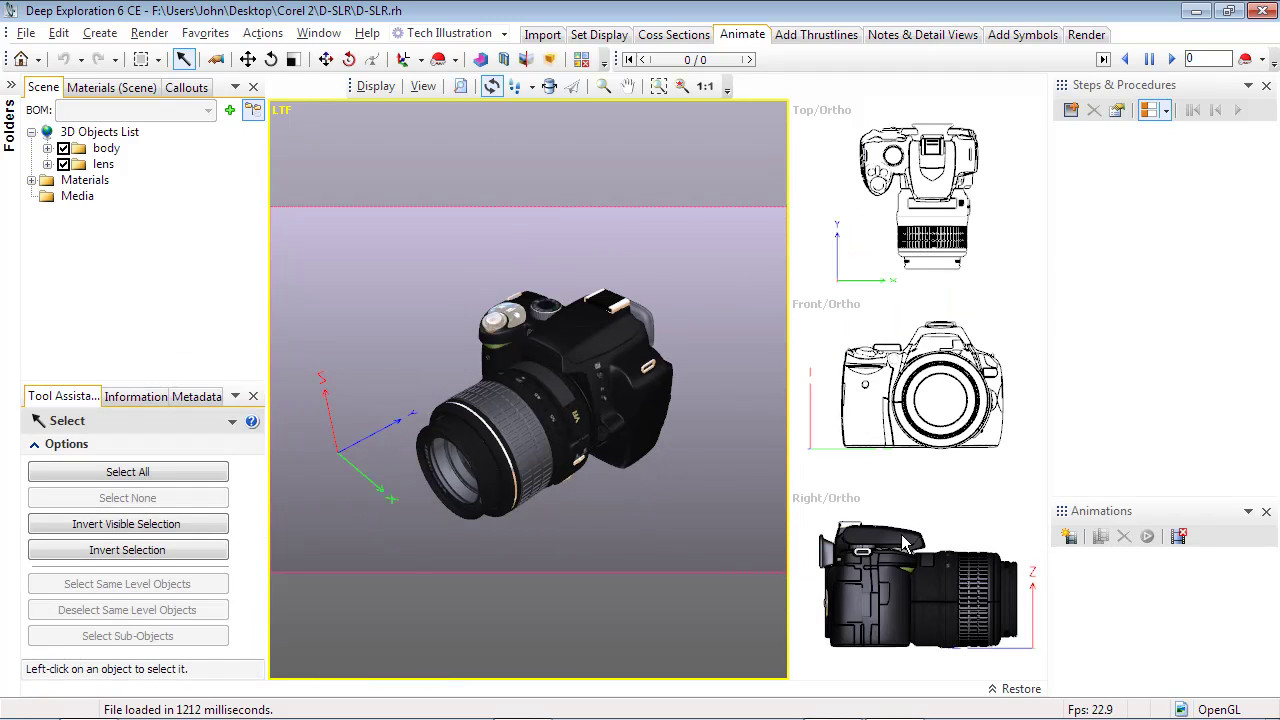
left_click(284, 110)
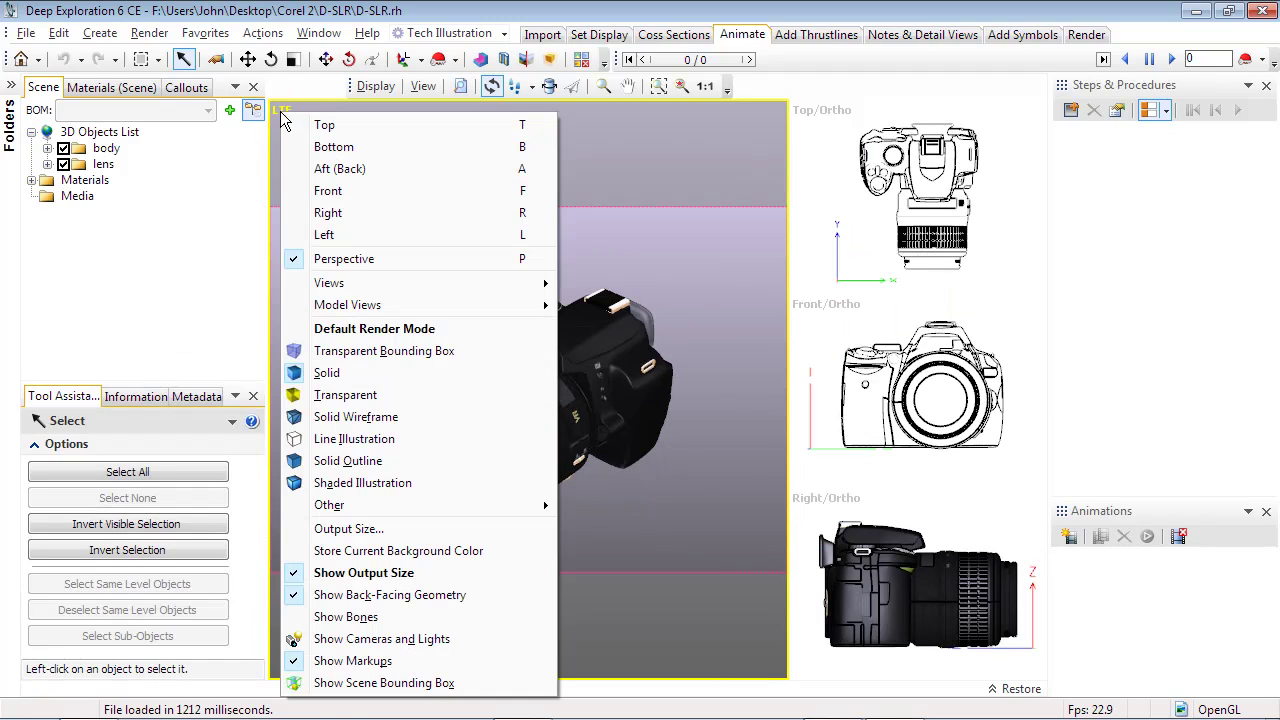
mouse_move(412, 283)
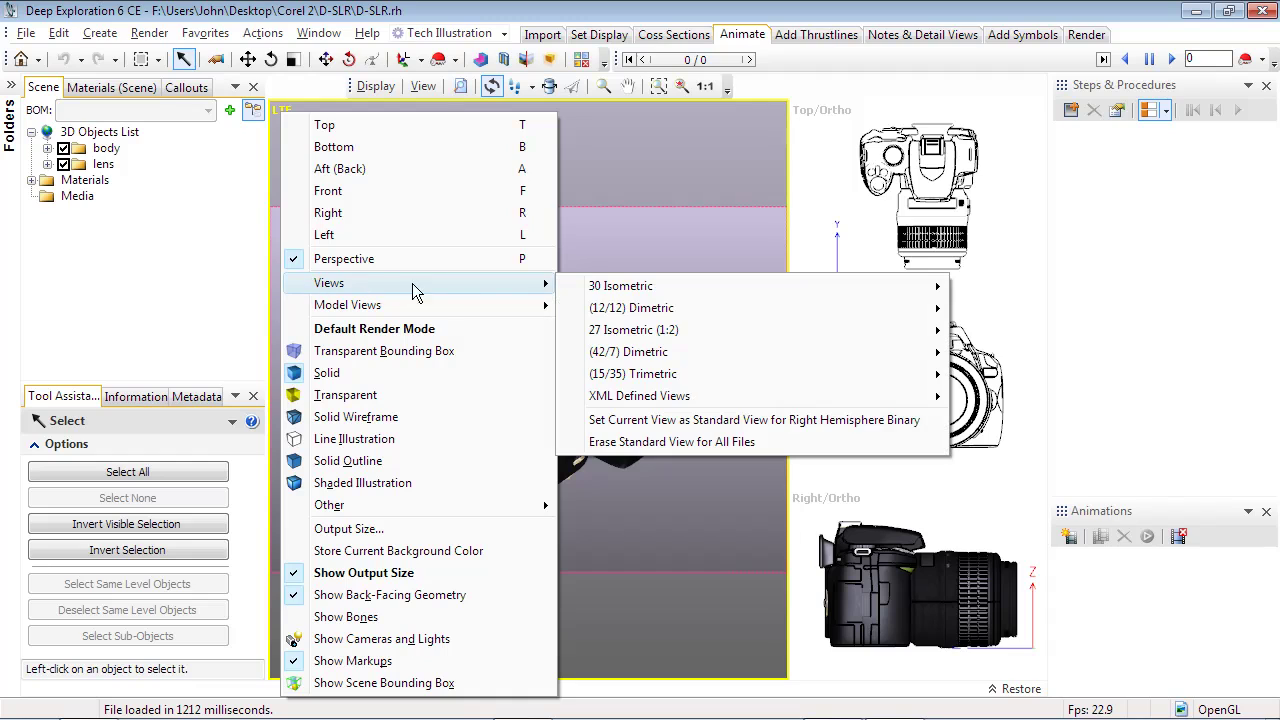
mouse_move(852, 291)
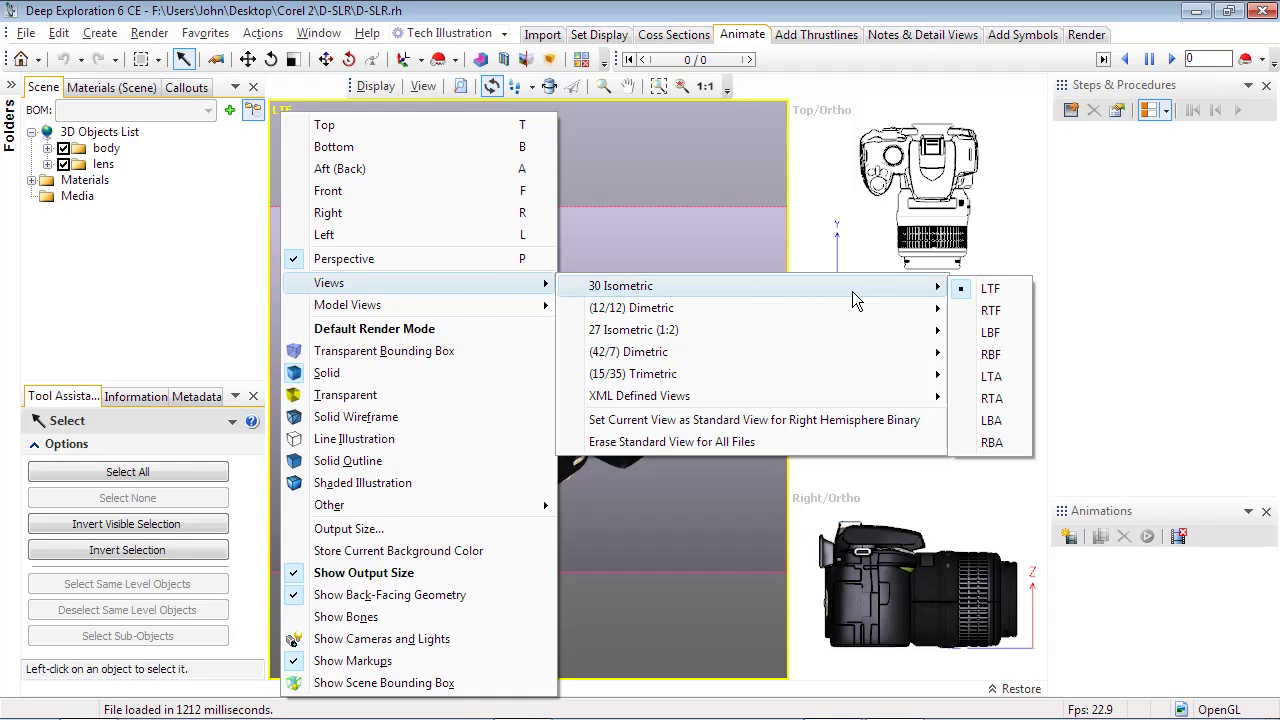
left_click(985, 289)
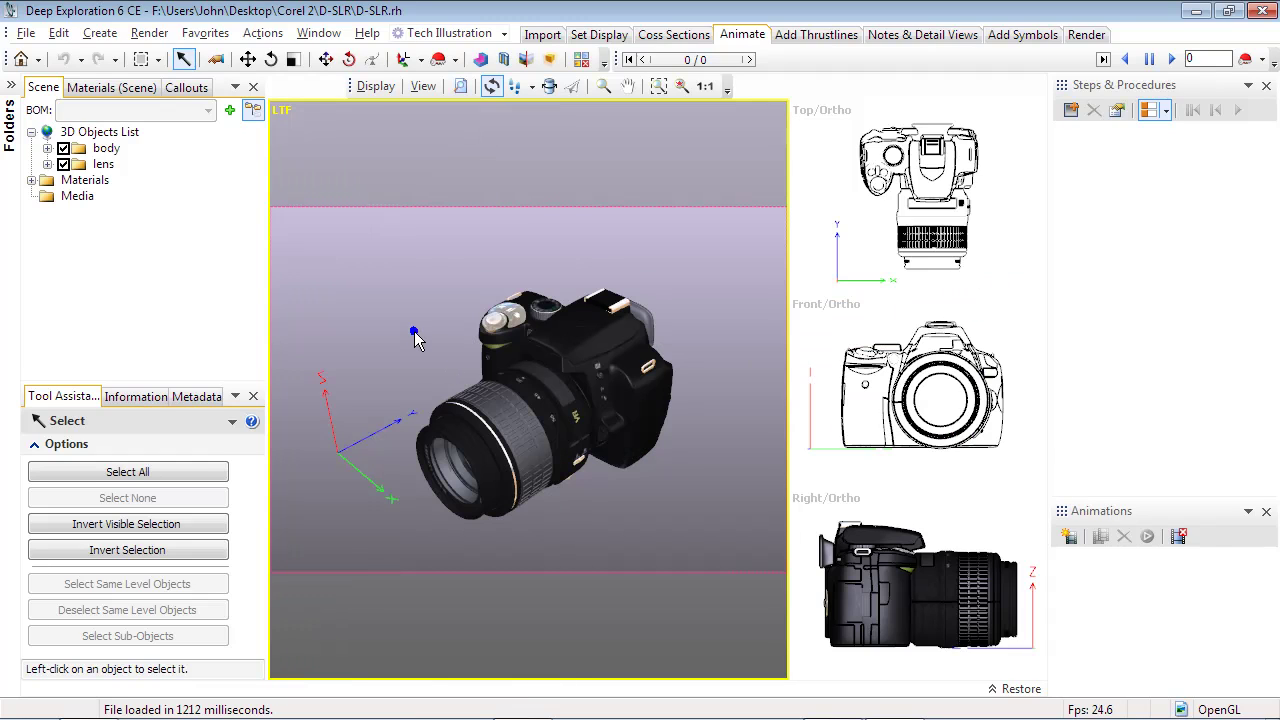
middle_click_drag(418, 340, 465, 289)
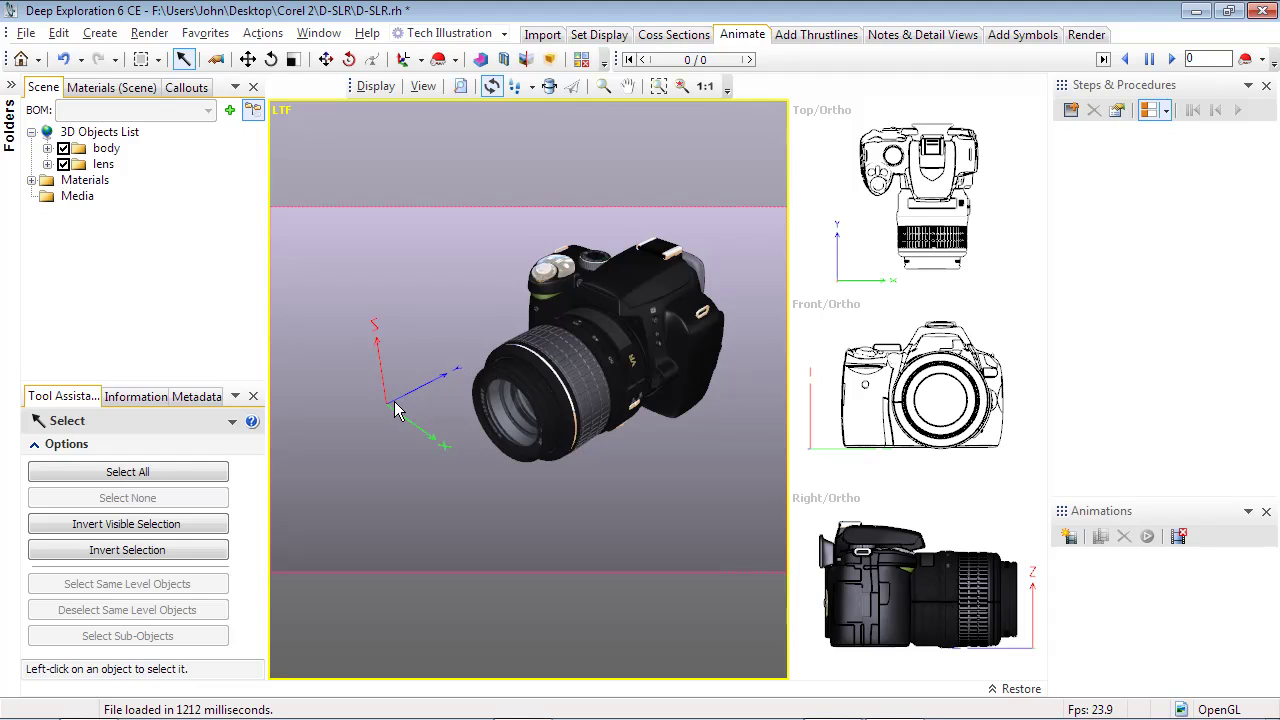
On the Animate tab, create and activate the 30-frame Sequence-1, then select the lens group.
left_click(750, 38)
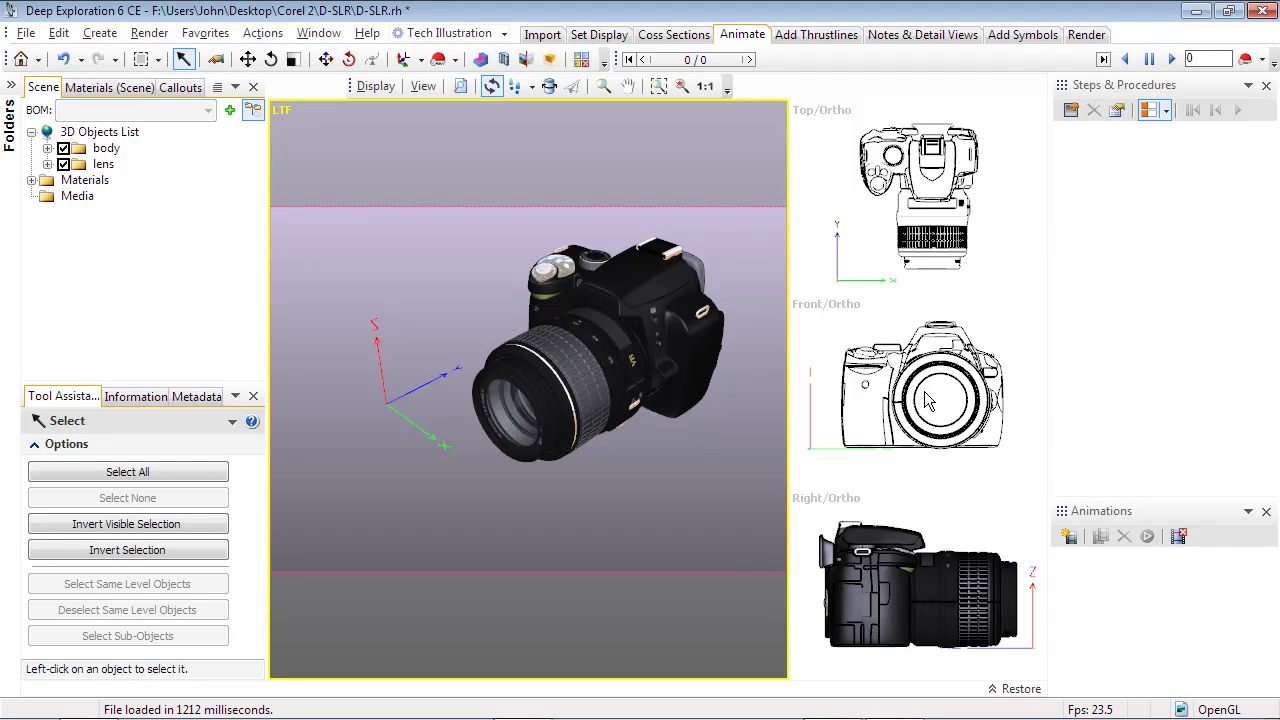
left_click(1068, 540)
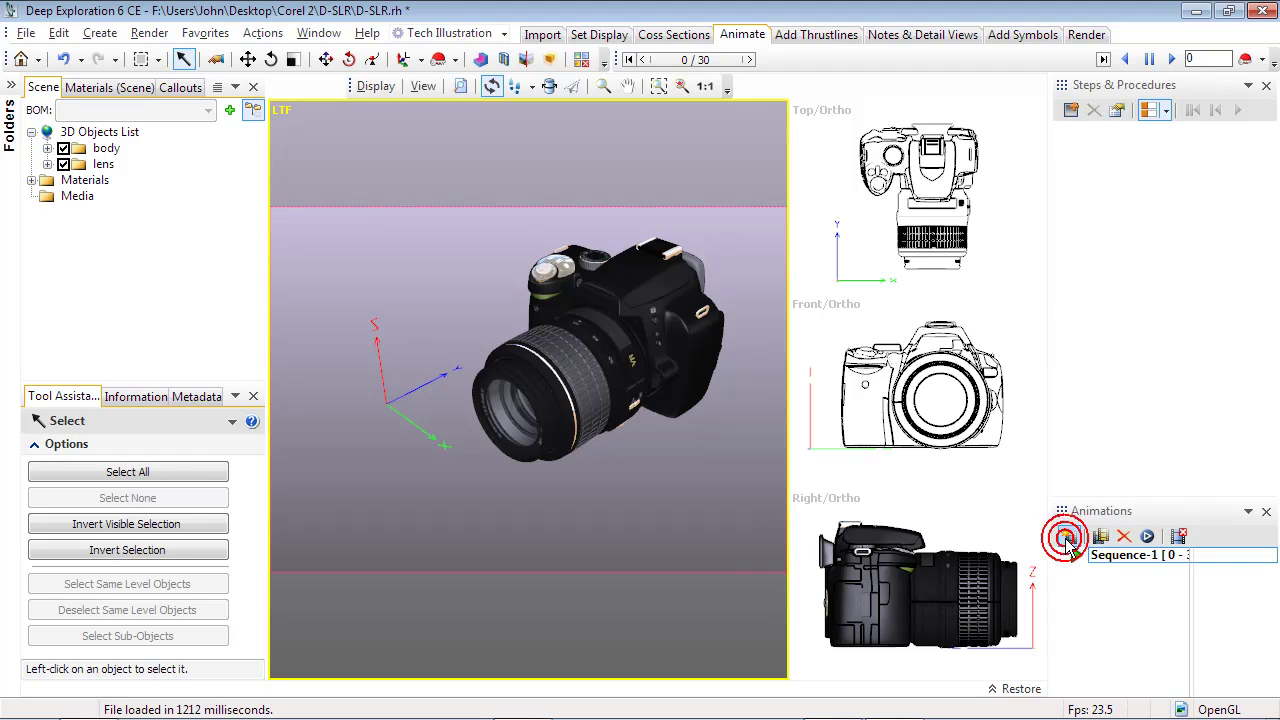
left_click(1147, 537)
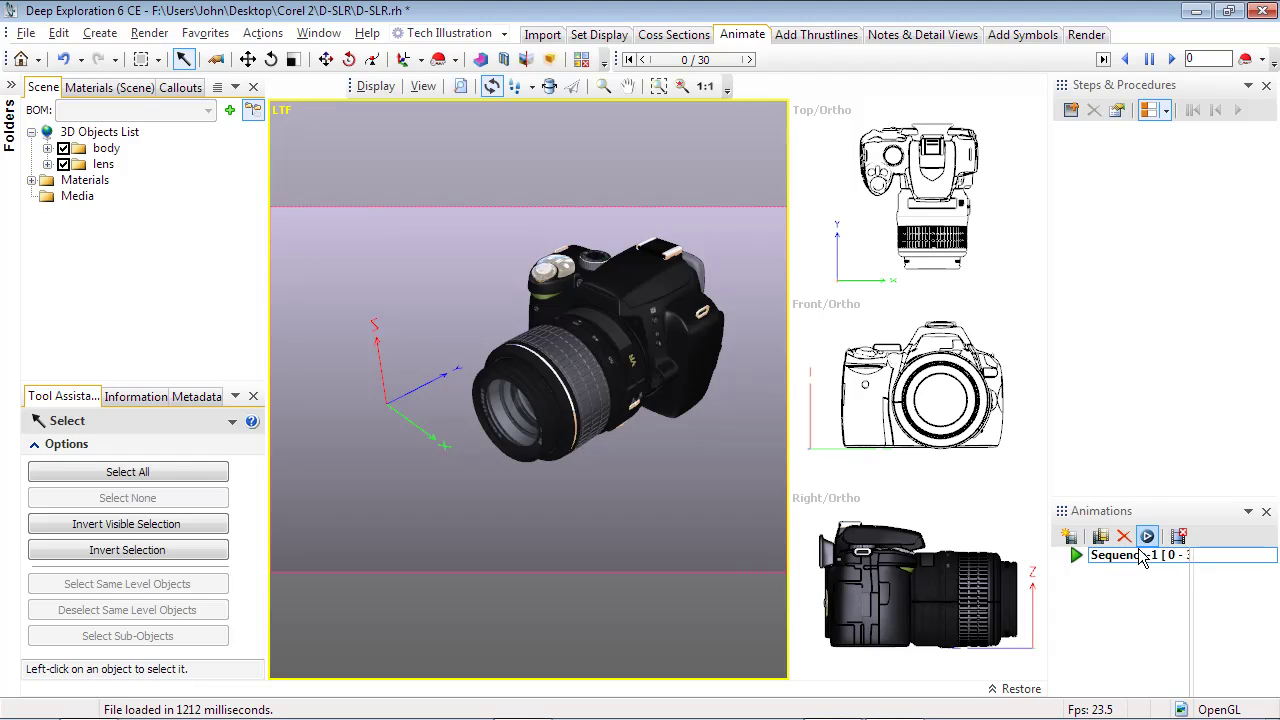
left_click(605, 385)
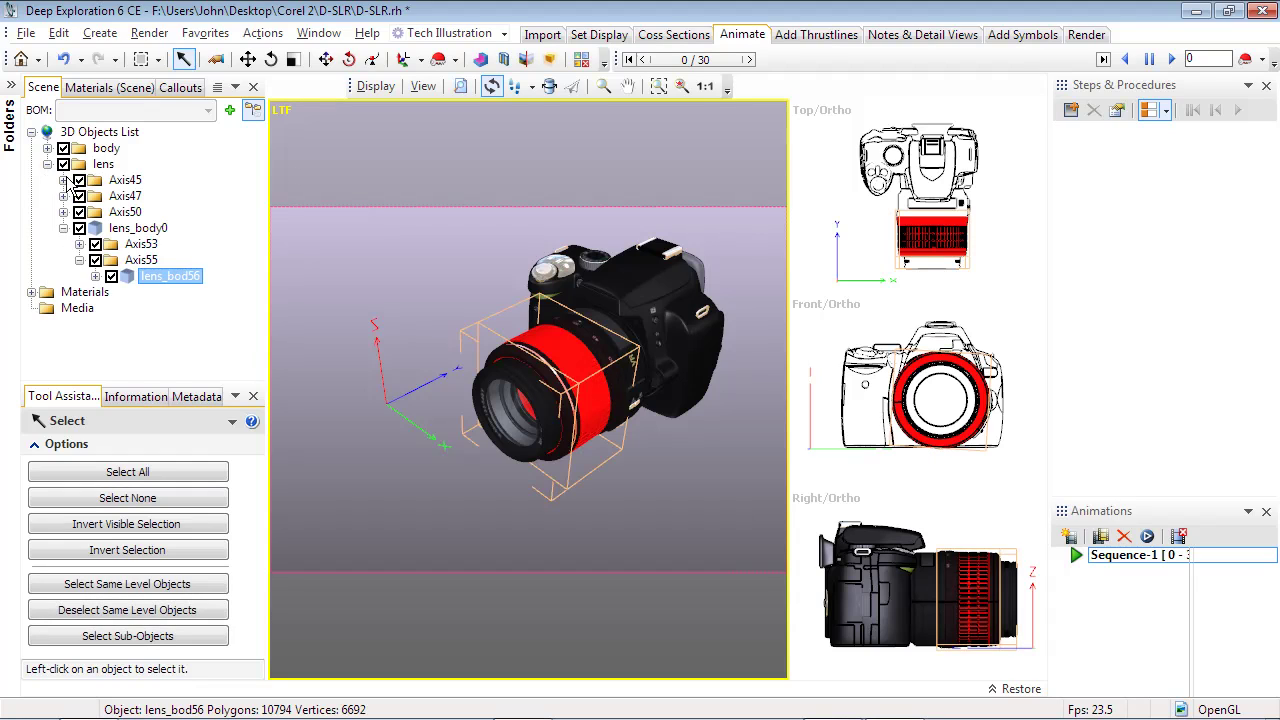
left_click(101, 168)
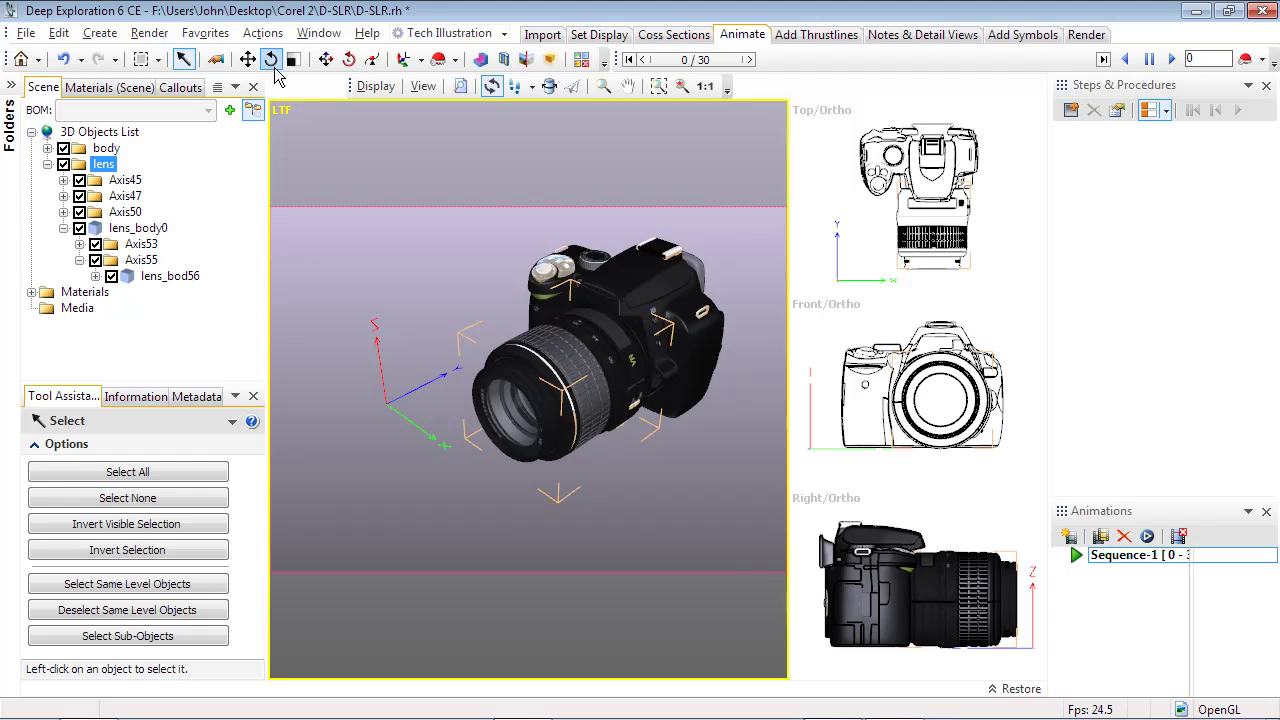
With the Rotate tool, move the lens pivot to its object centre and use Local coordinates.
left_click(271, 60)
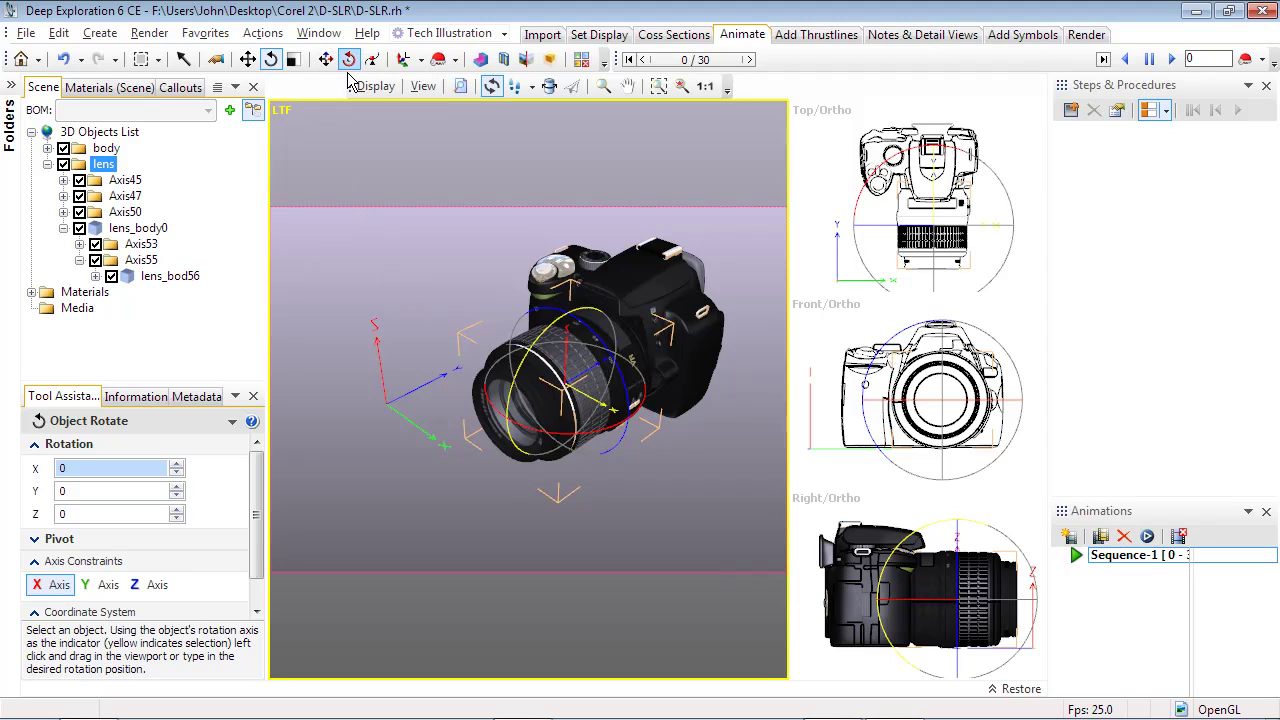
right_click(546, 354)
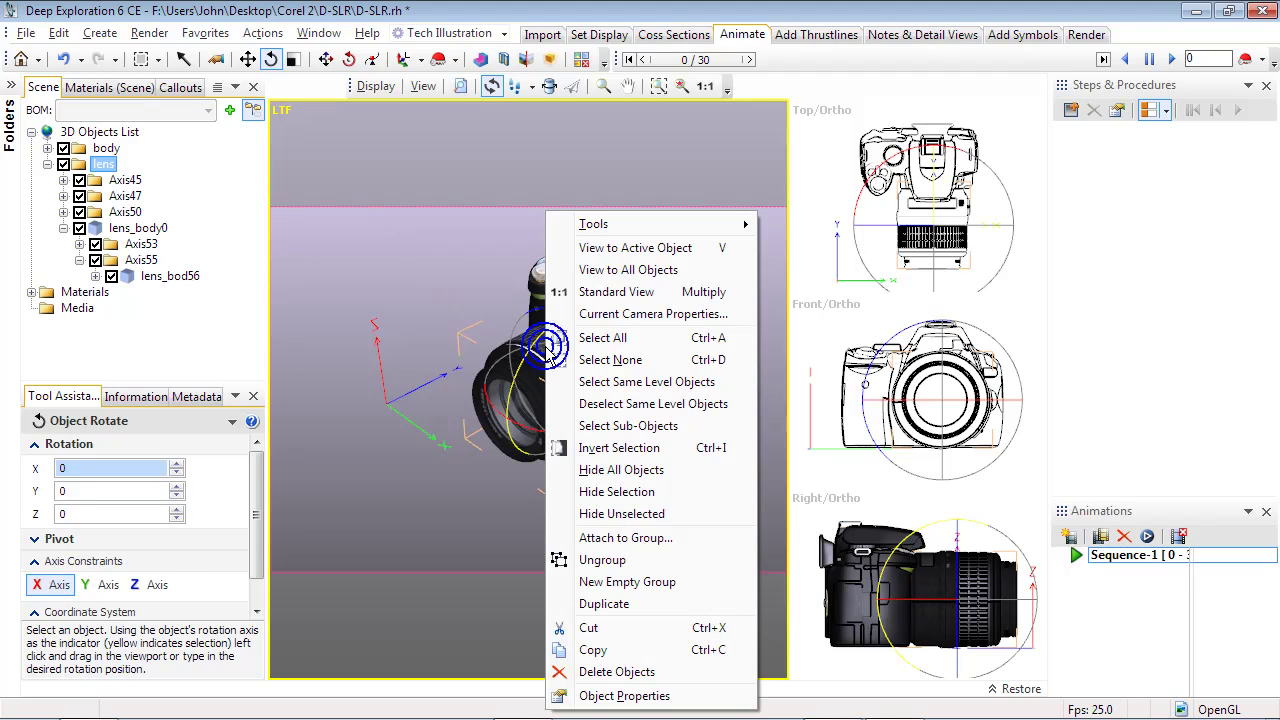
mouse_move(605, 228)
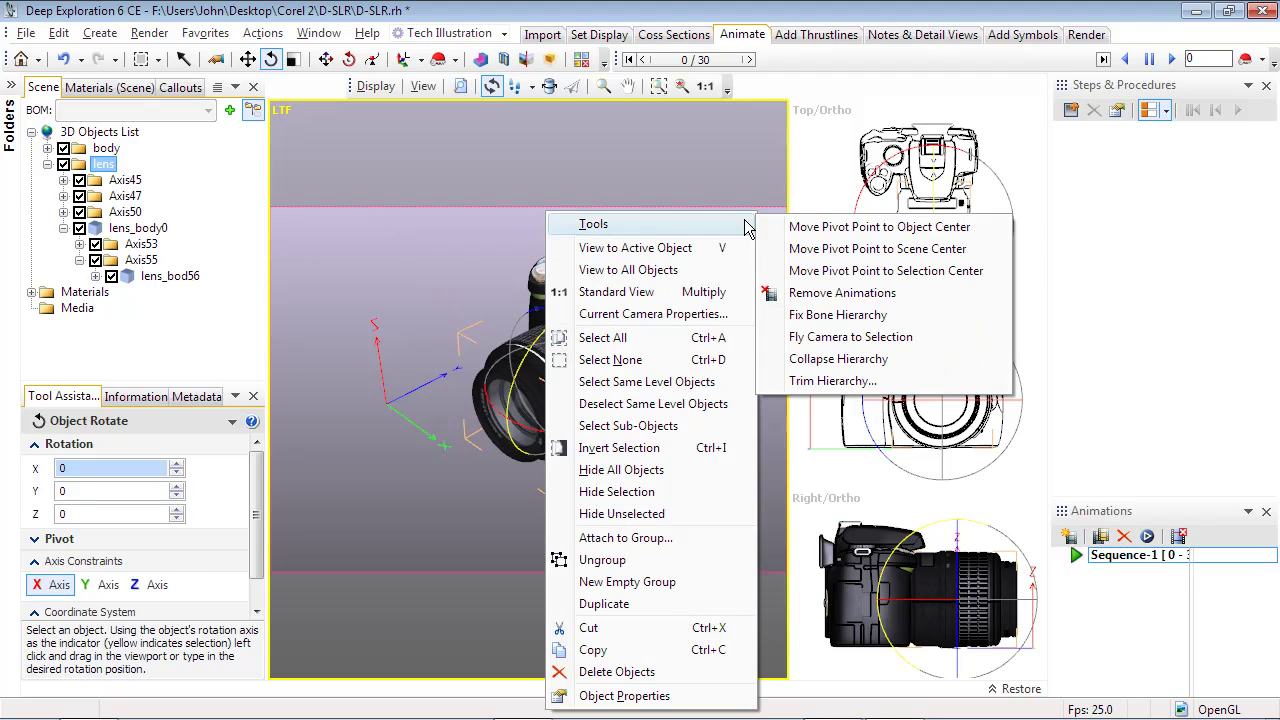
left_click(790, 229)
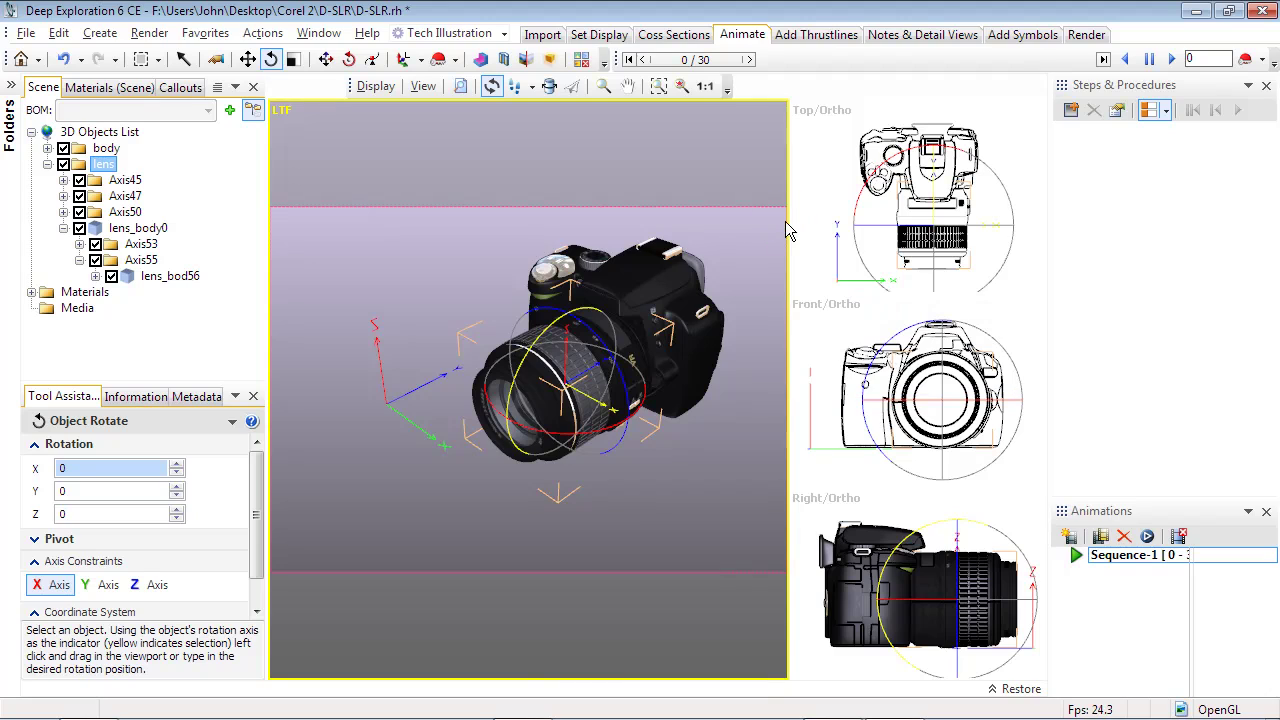
left_click(421, 62)
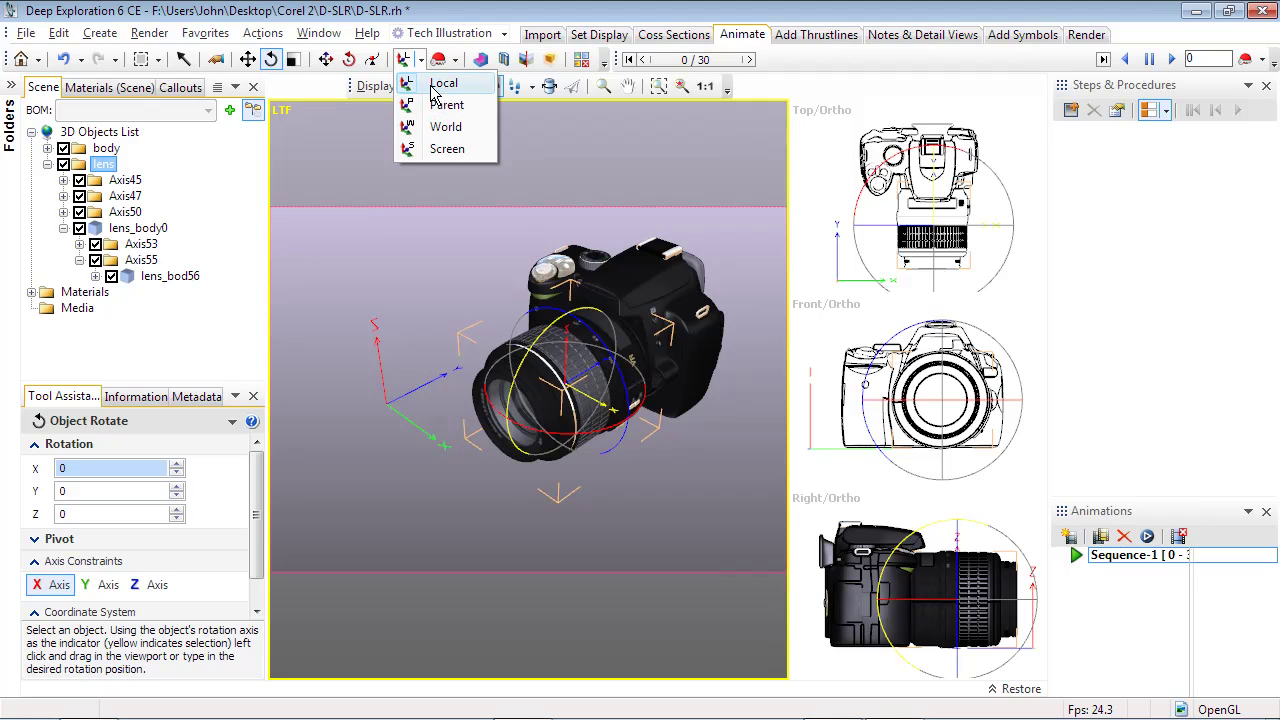
left_click(441, 84)
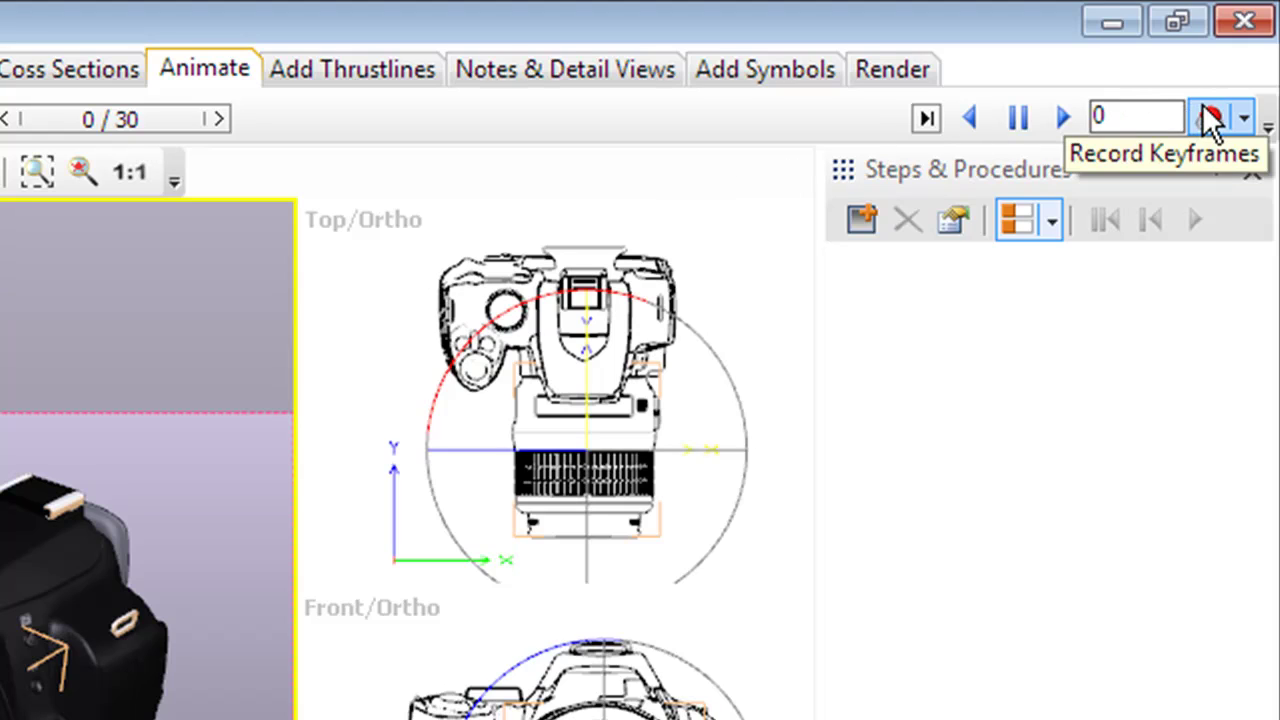
With Record on, go to frame 15 and twist the lens about -58° around Y.
left_click(1212, 118)
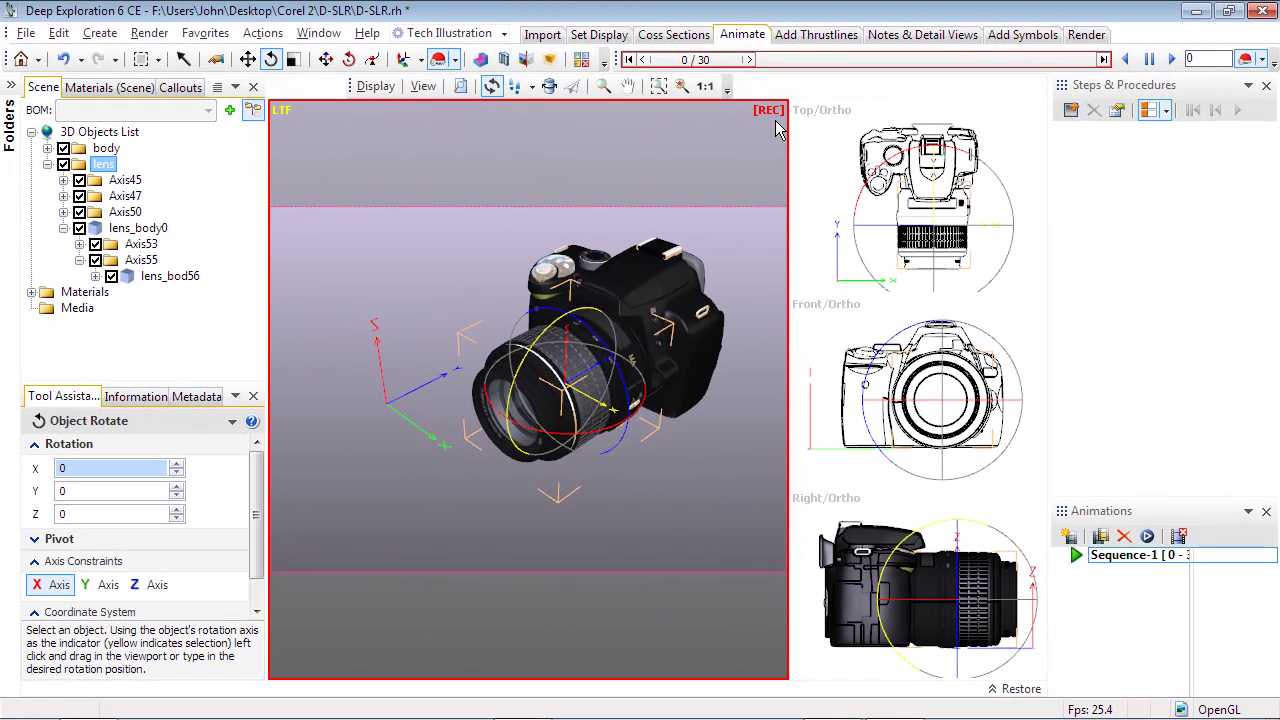
left_click_drag(714, 59, 905, 60)
left_click(918, 60)
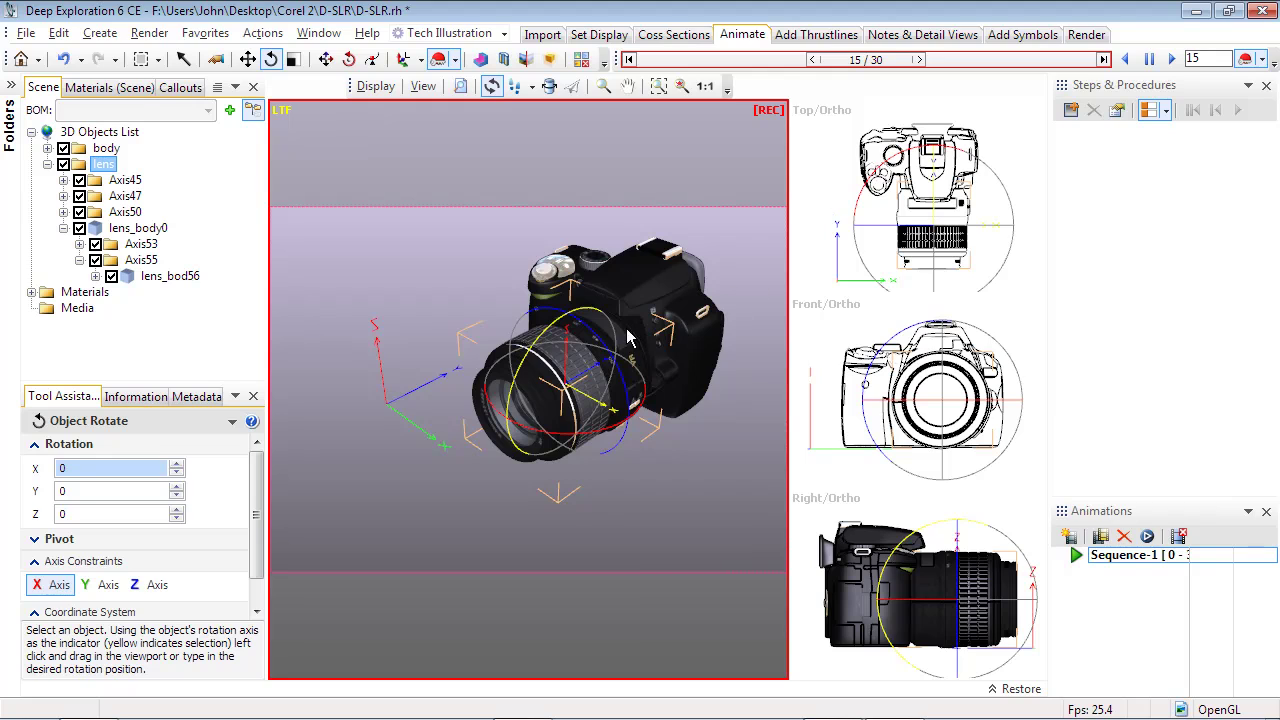
left_click_drag(596, 329, 592, 280)
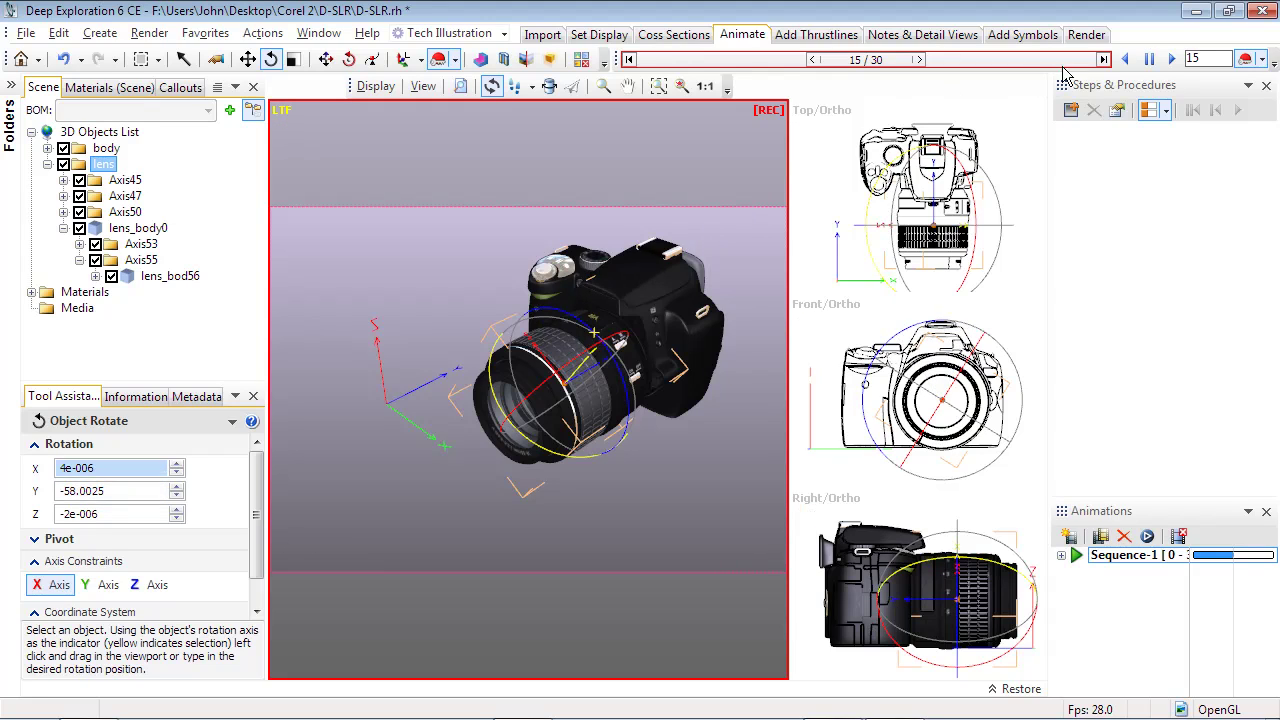
At frame 30, use the Move tool to pull the lens straight off the body.
left_click(1103, 59)
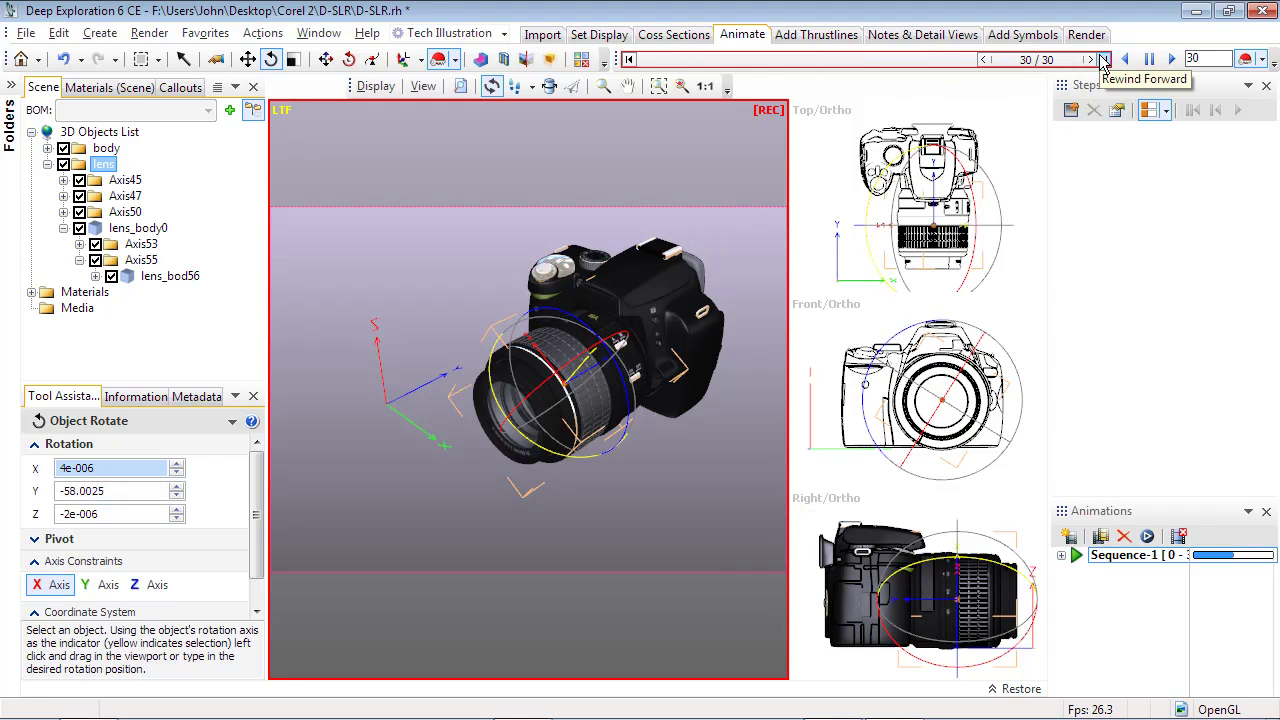
left_click(248, 59)
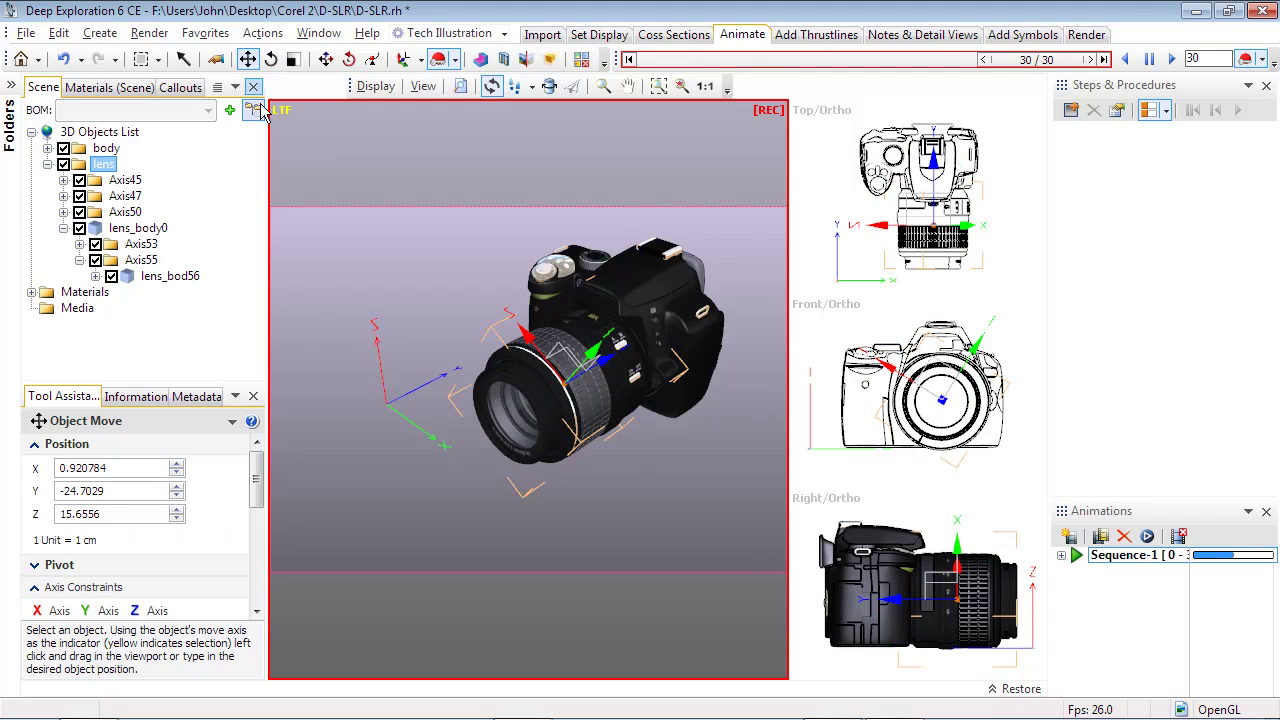
left_click_drag(608, 362, 520, 470)
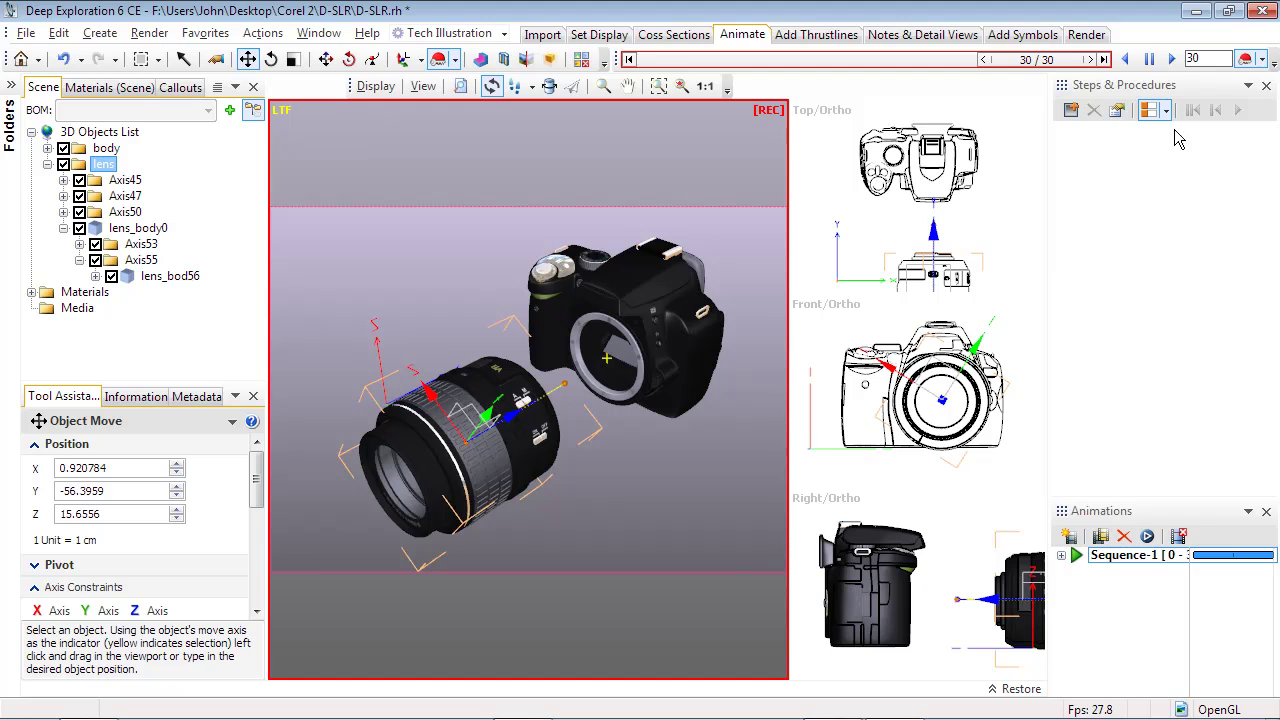
Stop recording and show the lens Position curve in the Animation Timeline.
left_click(1245, 60)
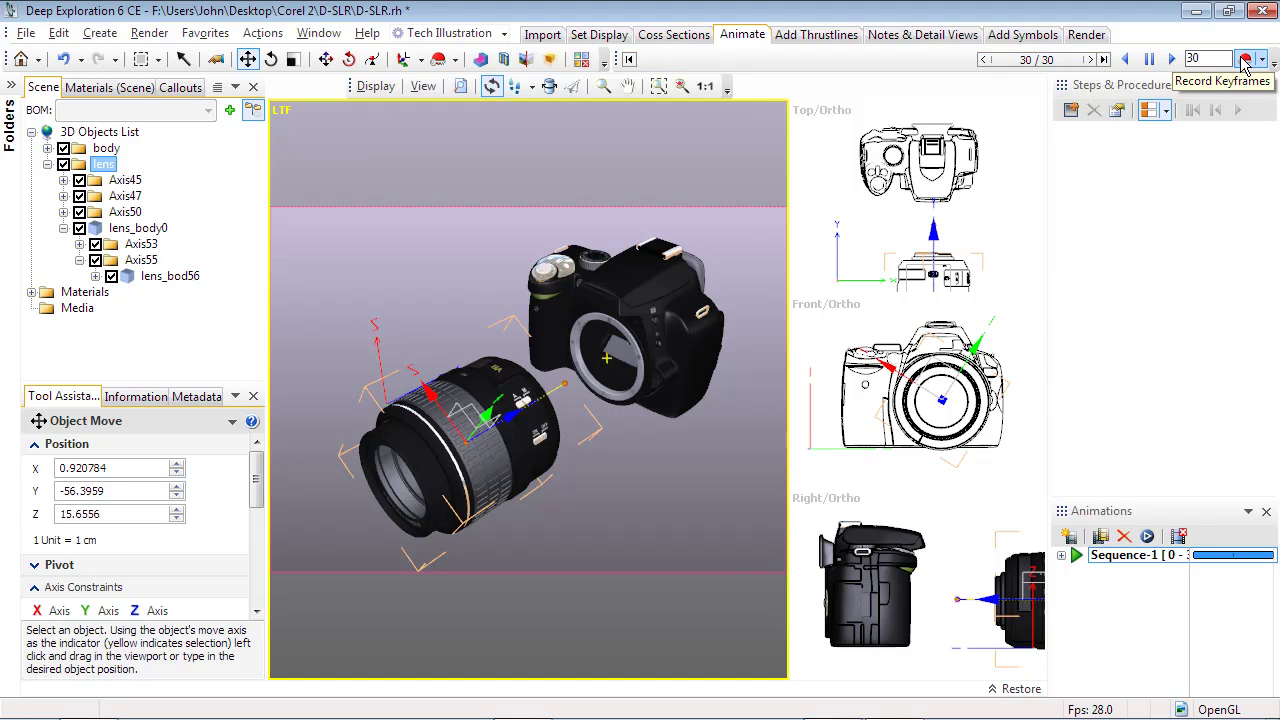
left_click(762, 250)
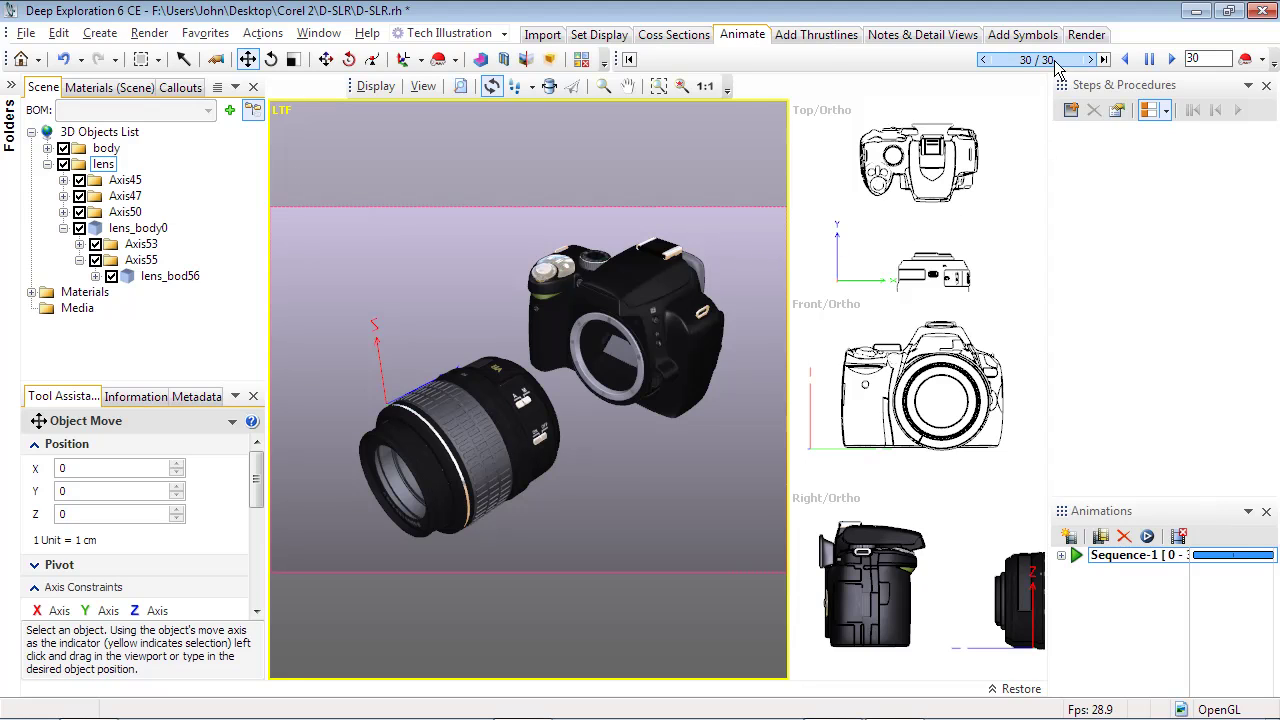
left_click_drag(1047, 59, 676, 183)
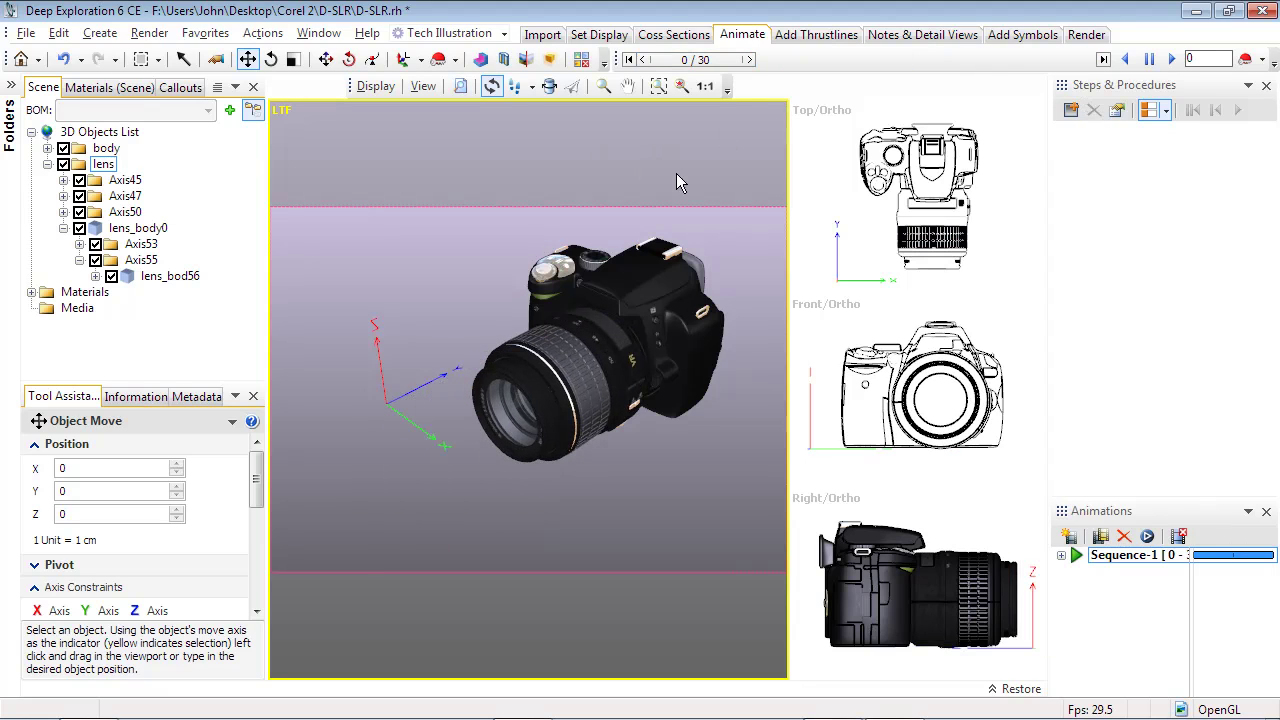
left_click(1248, 85)
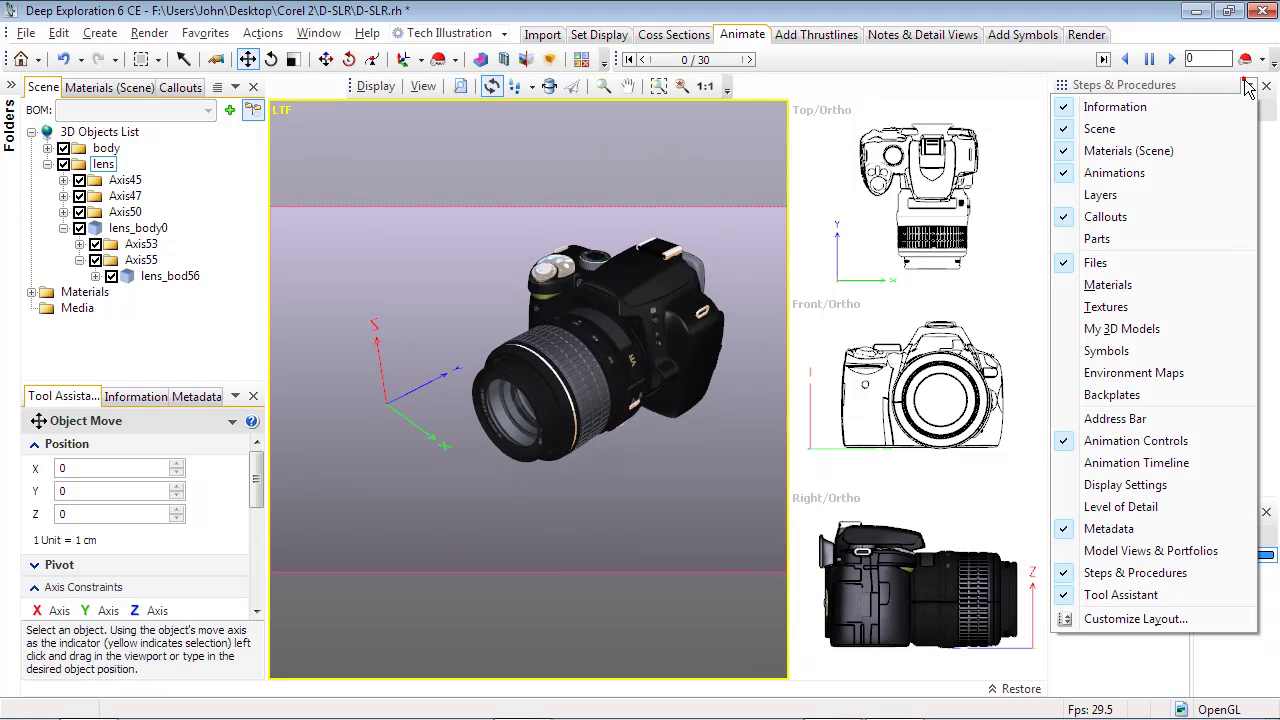
left_click(1116, 468)
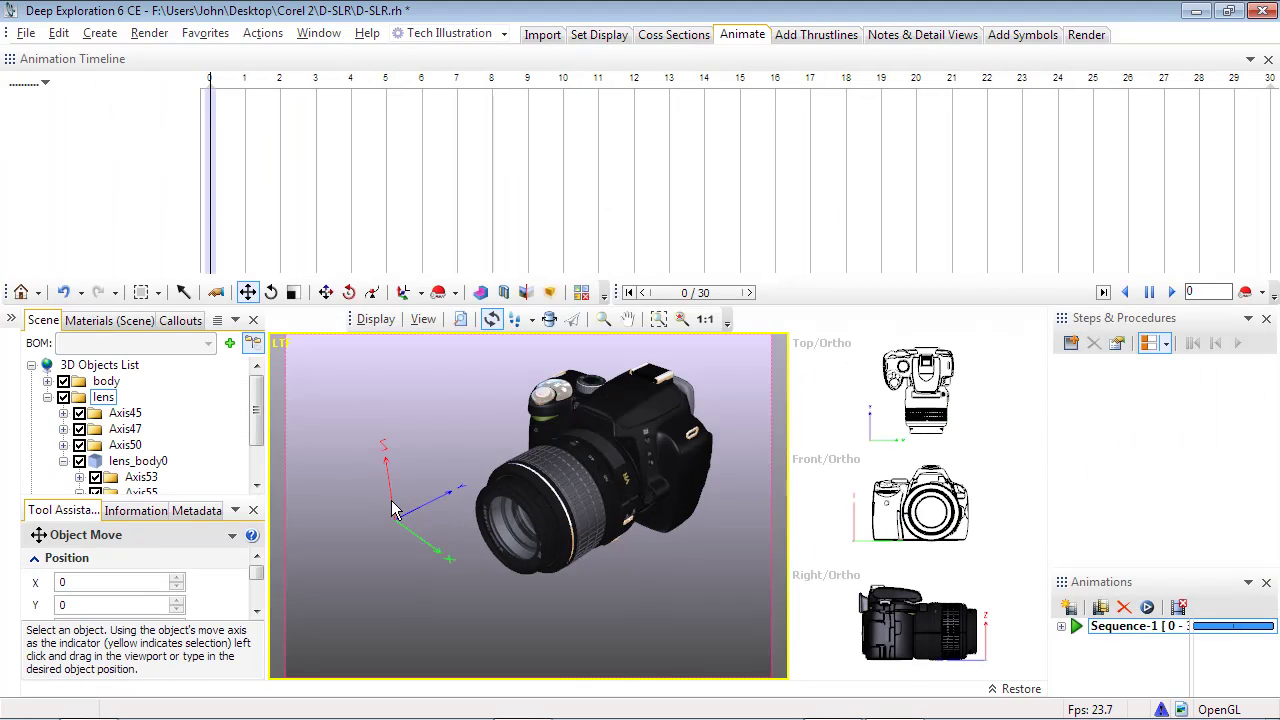
left_click(108, 398)
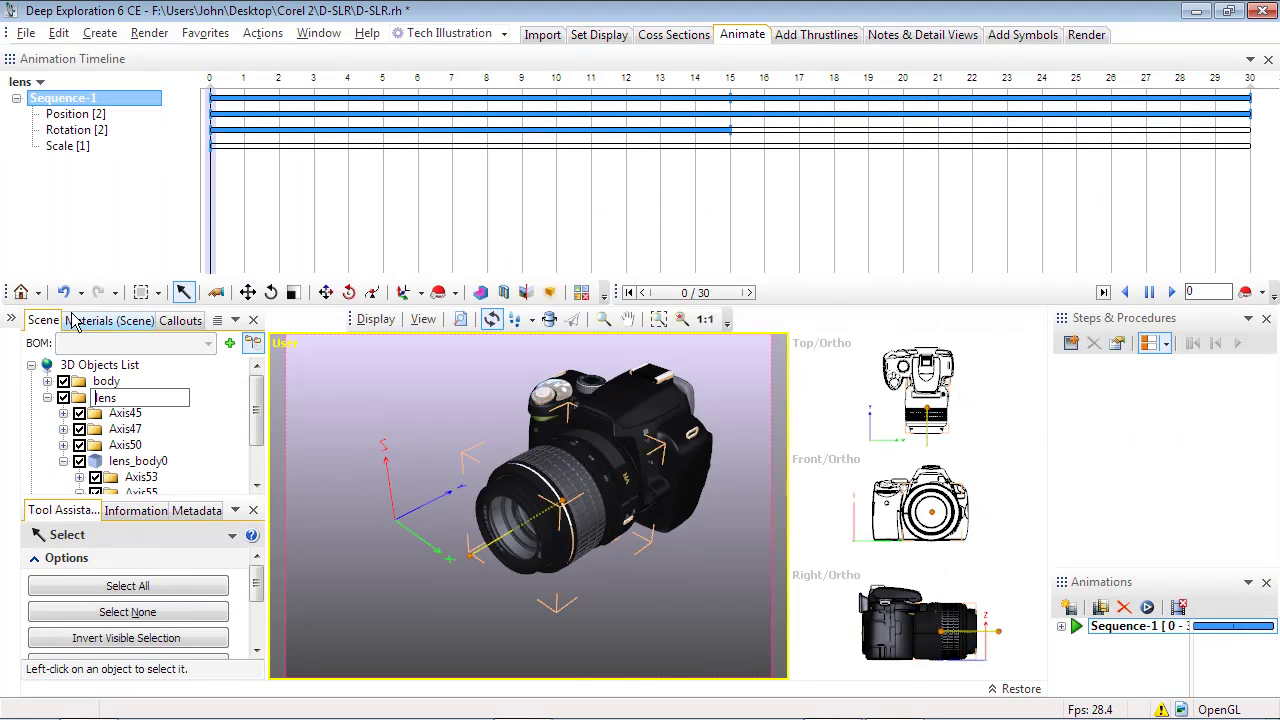
left_click(66, 116)
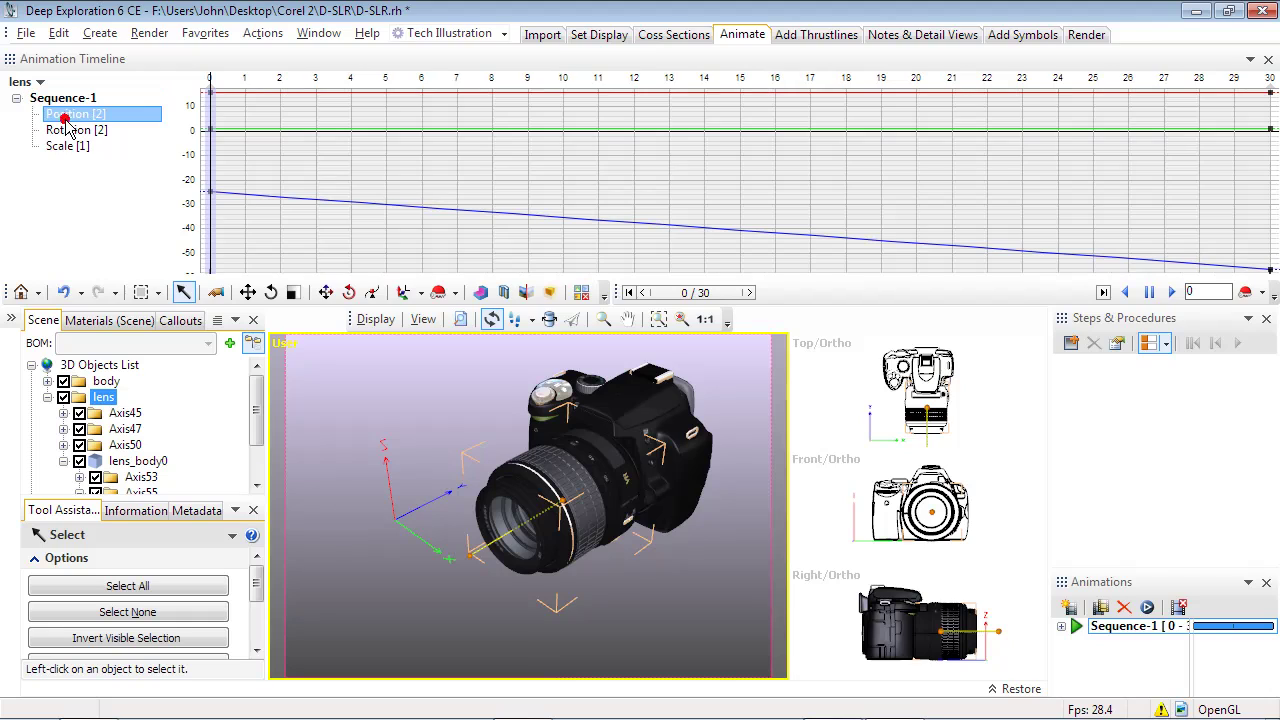
Insert a position key at frame 15, raise it to about -24, and check frame 6.
right_click(491, 163)
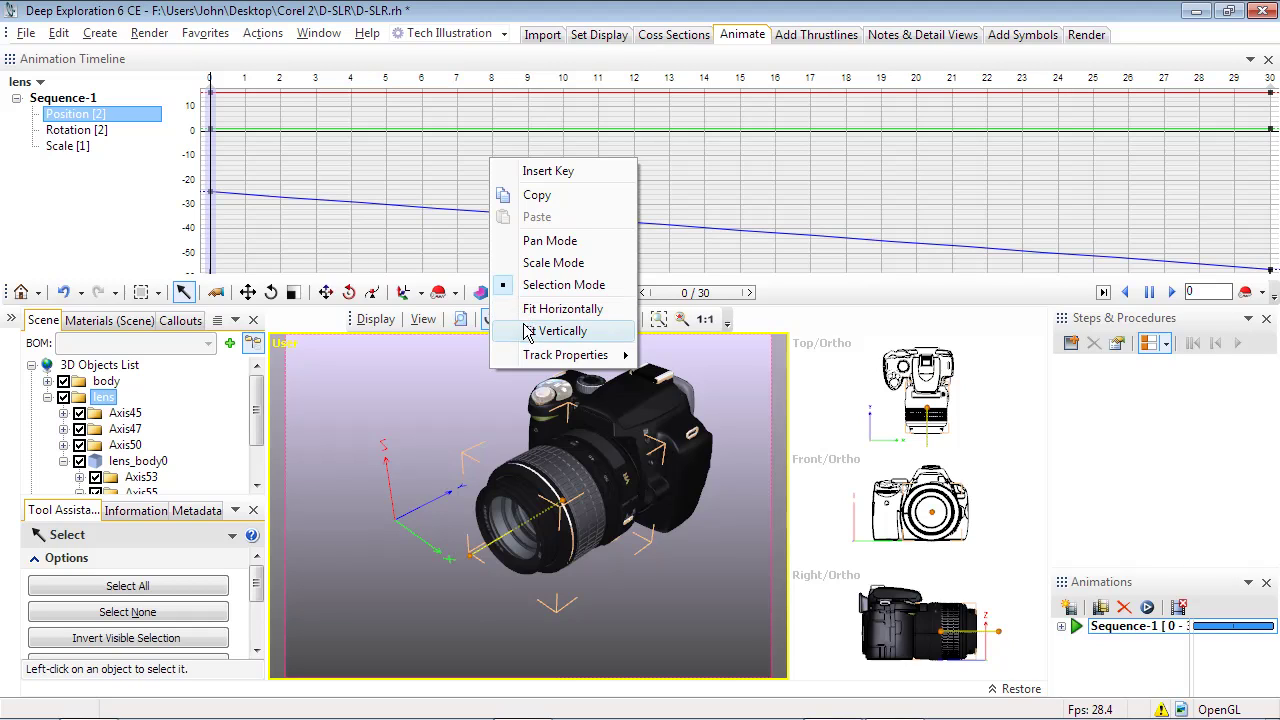
left_click(443, 178)
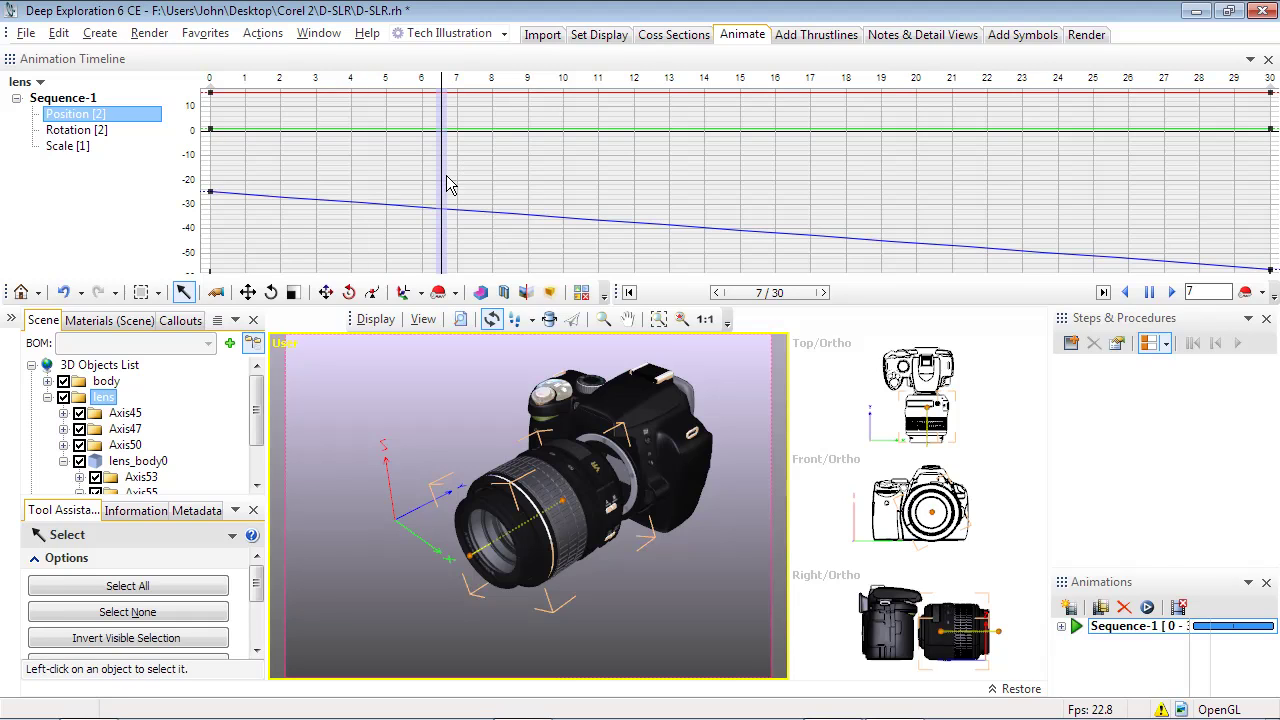
left_click(740, 80)
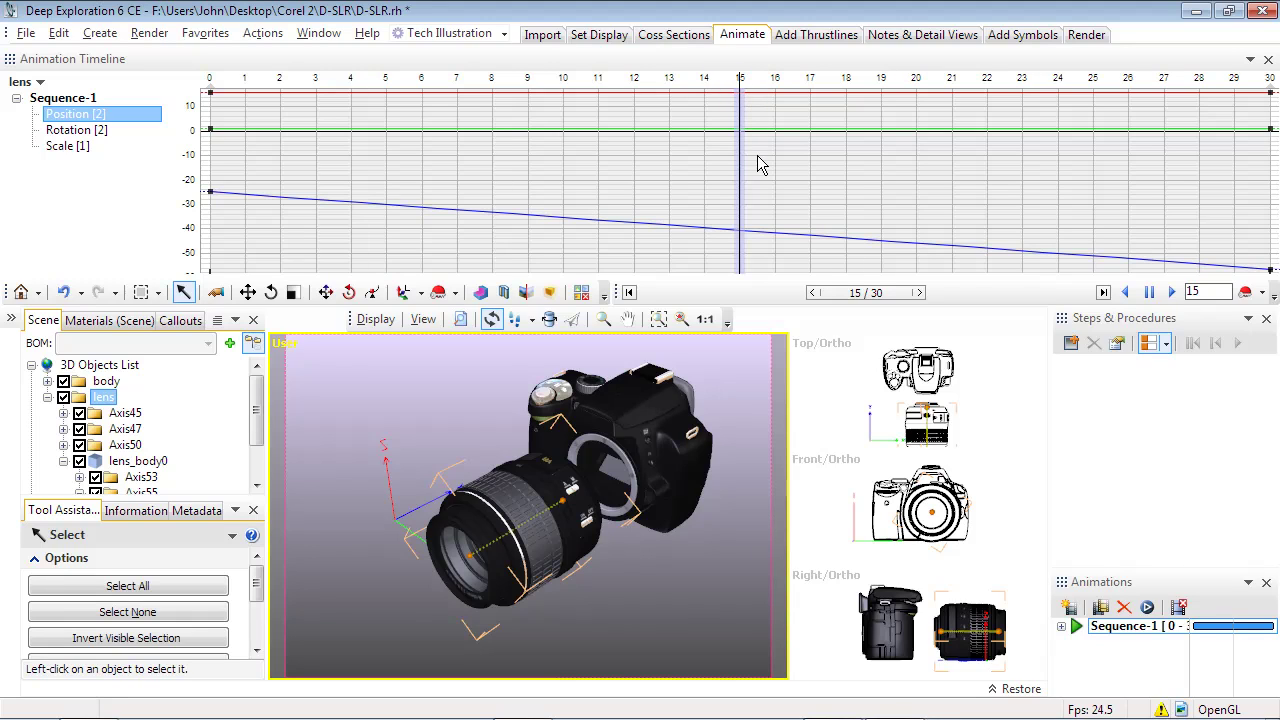
right_click(744, 190)
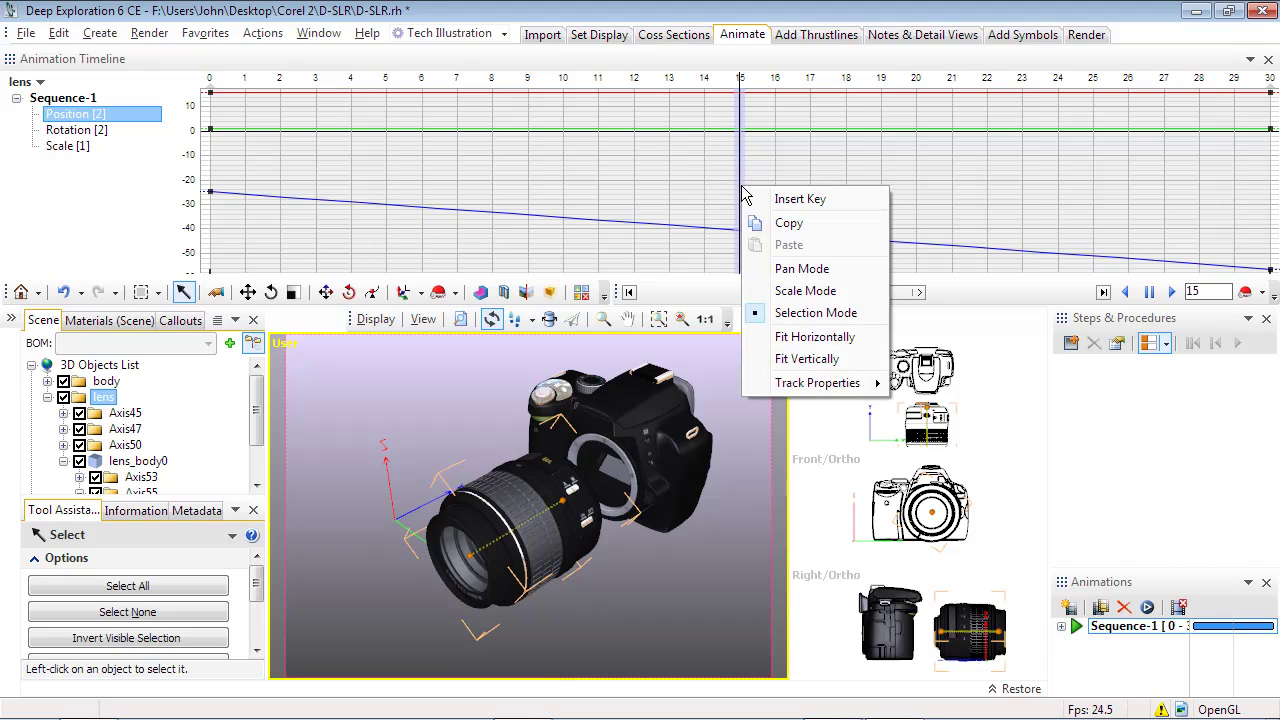
left_click(767, 202)
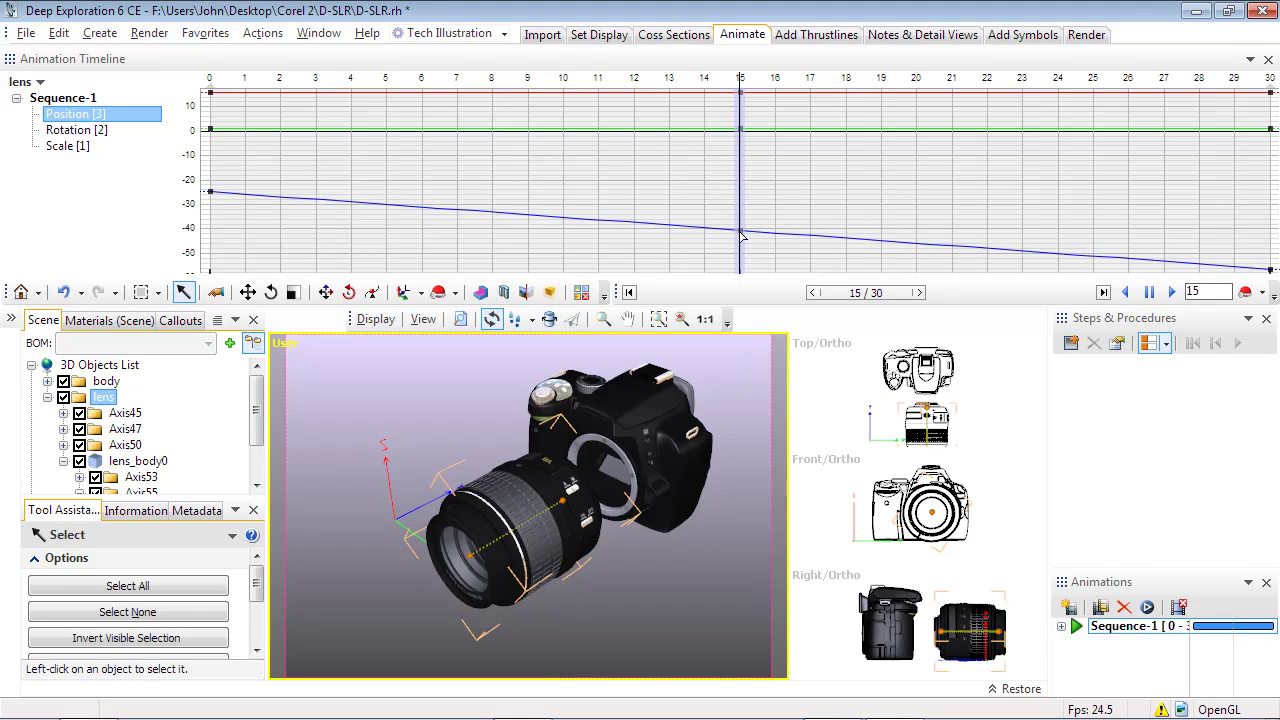
mouse_move(739, 230)
left_click_drag(739, 230, 740, 191)
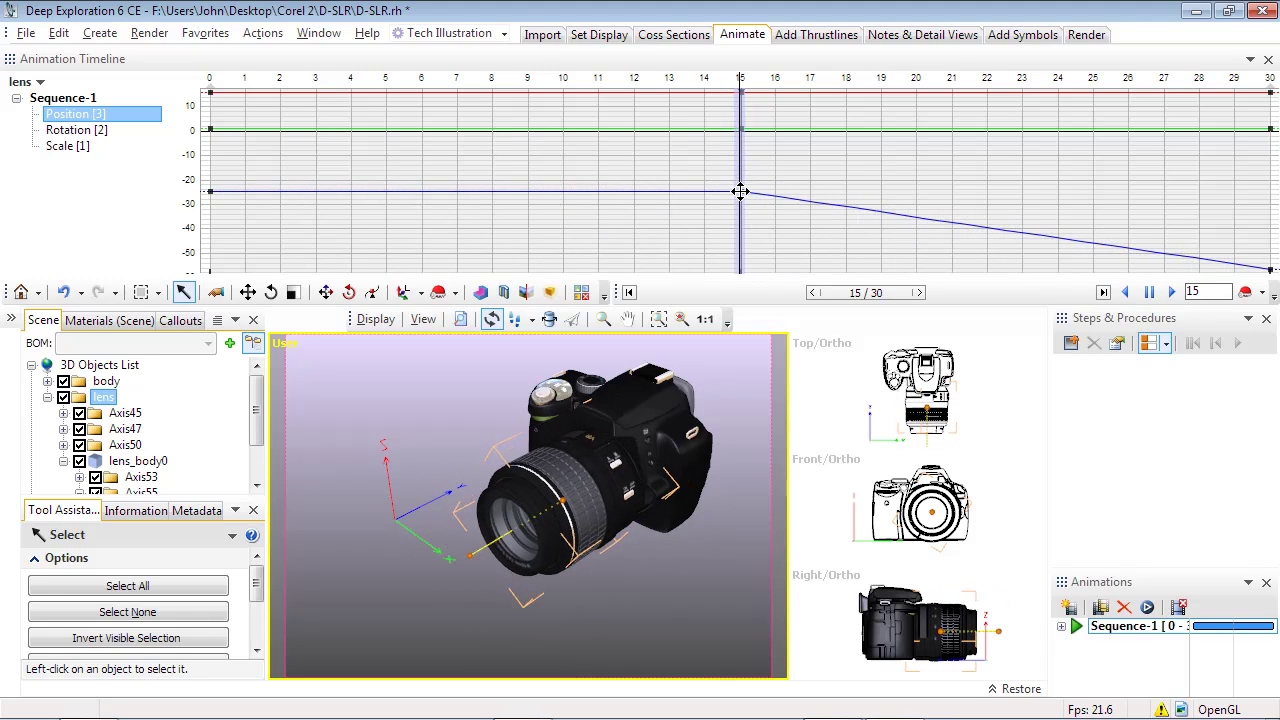
mouse_move(740, 191)
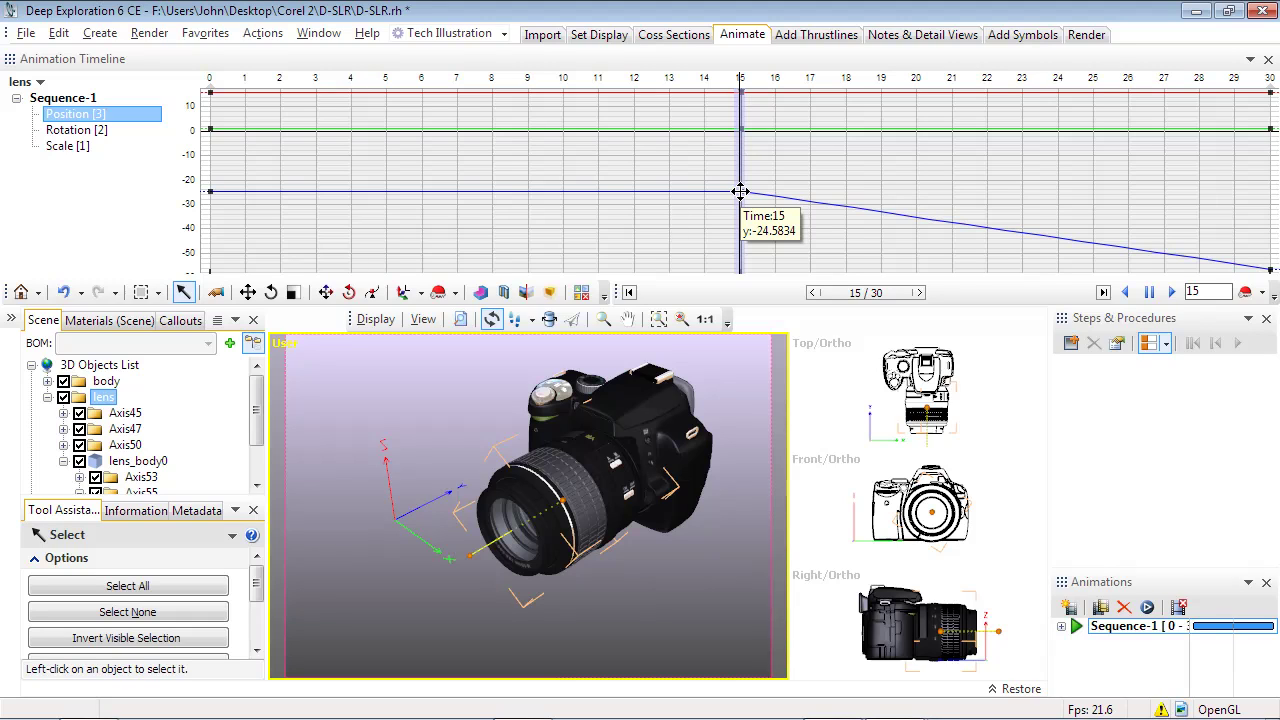
left_click_drag(818, 292, 727, 318)
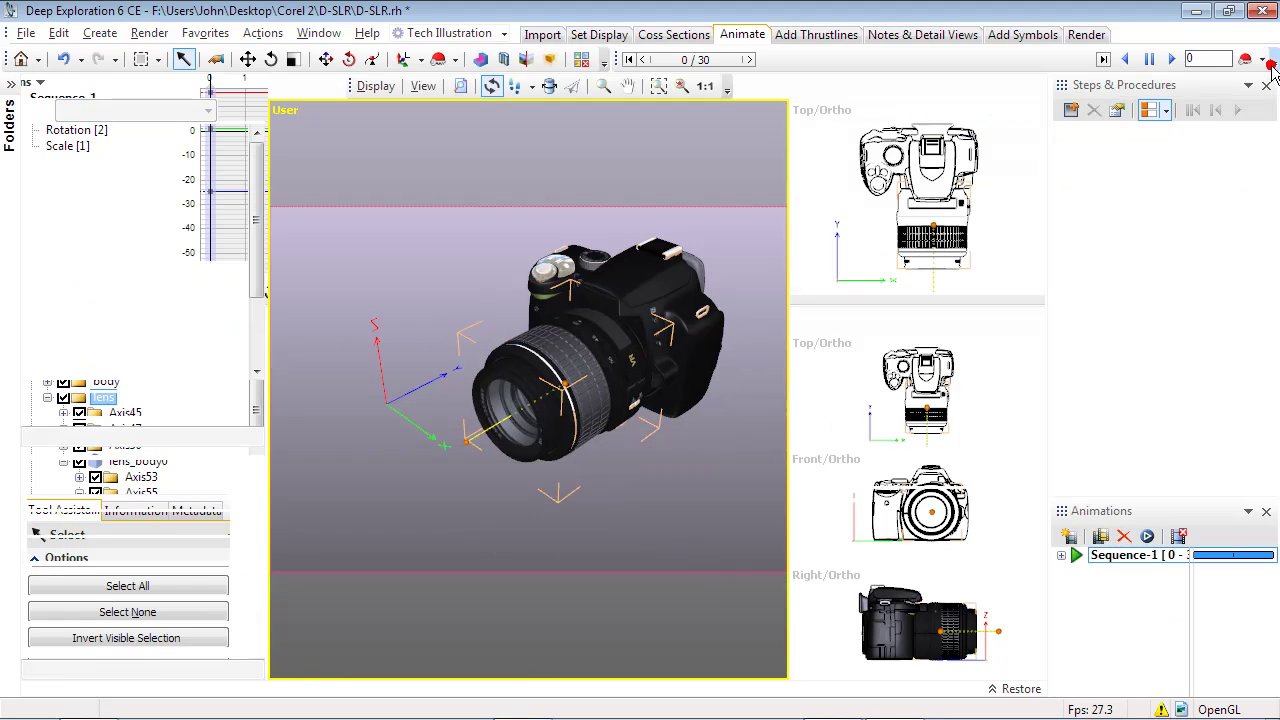
Close the Animation Timeline and create Step 1 in a new procedure with default properties.
left_click(1267, 59)
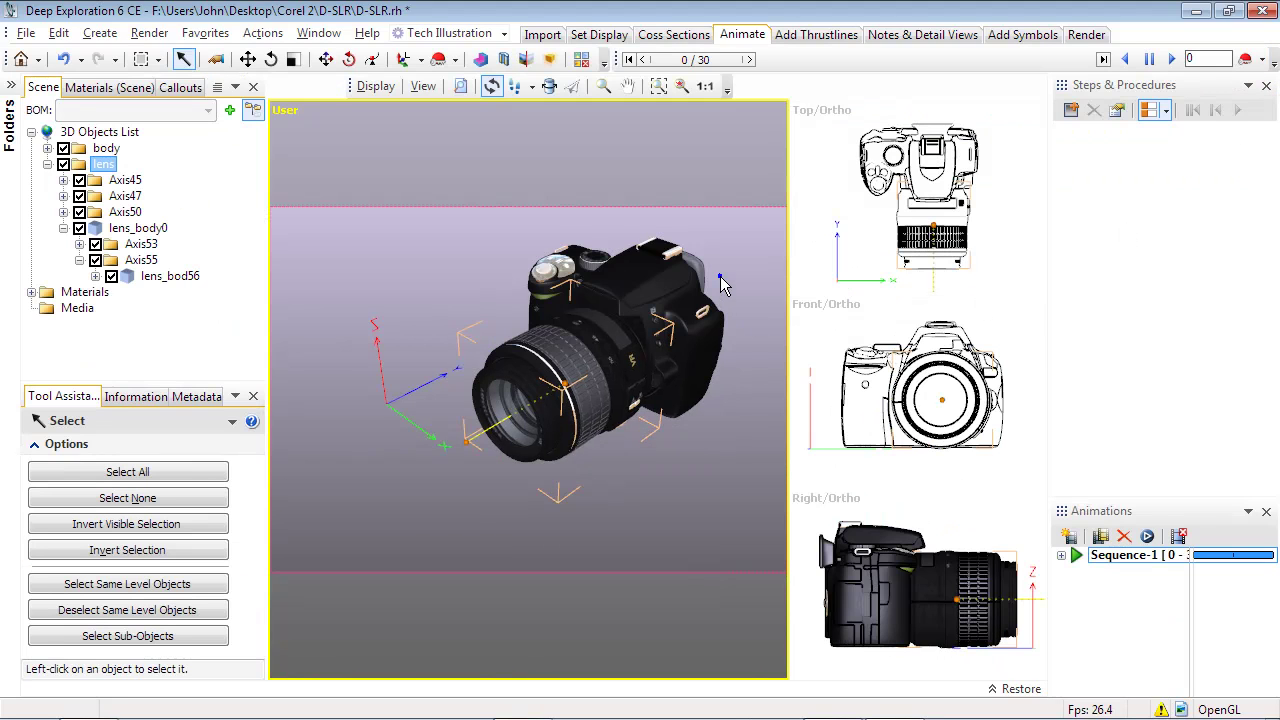
left_click_drag(720, 276, 721, 270)
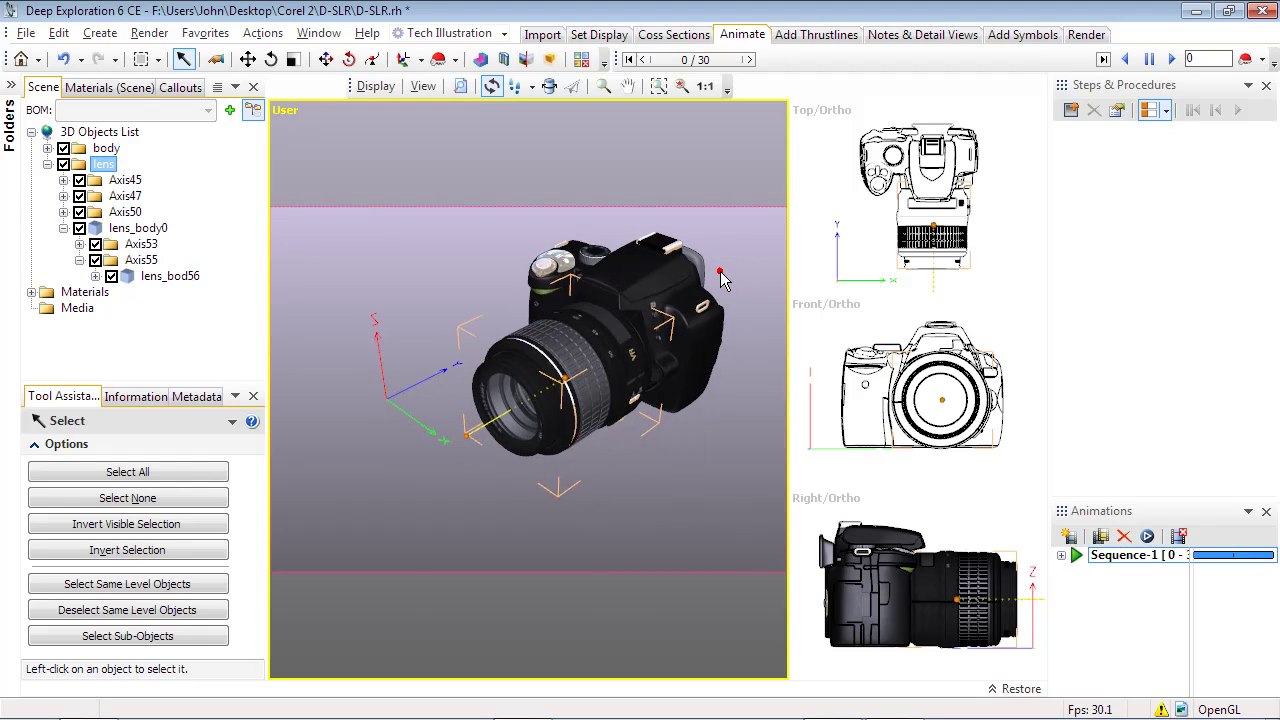
left_click(720, 271)
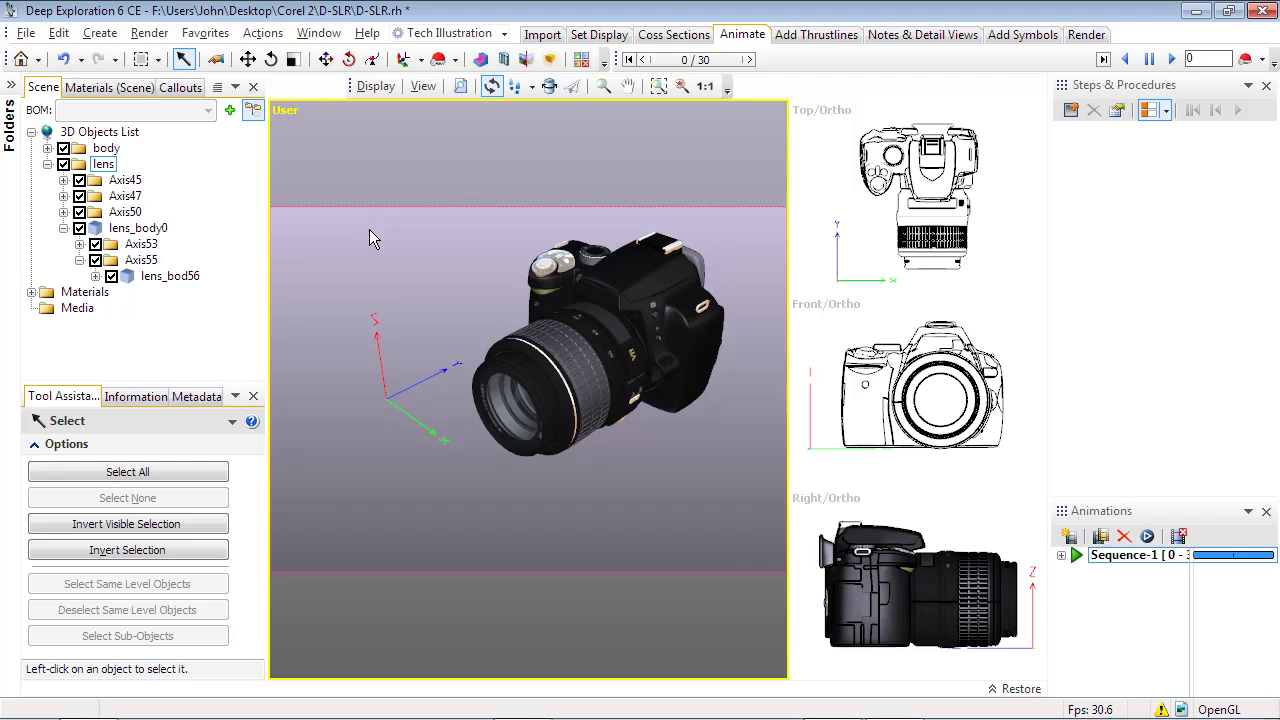
left_click(1069, 108)
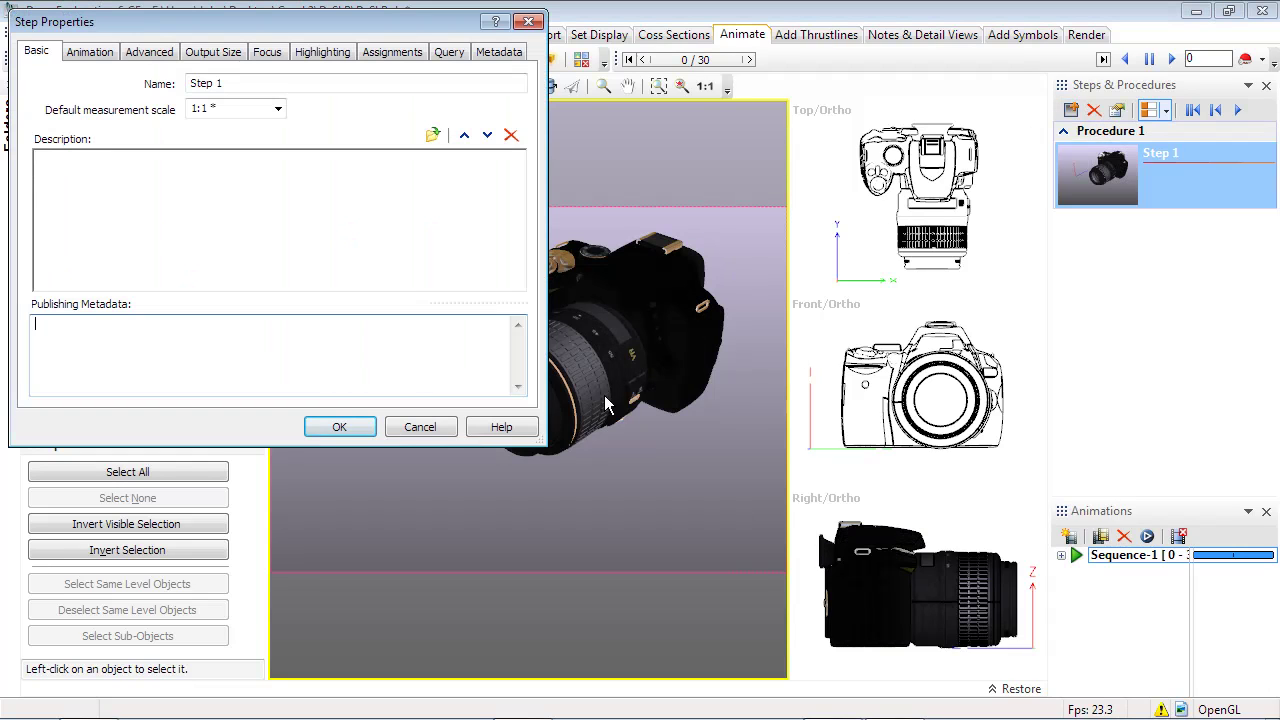
left_click(339, 427)
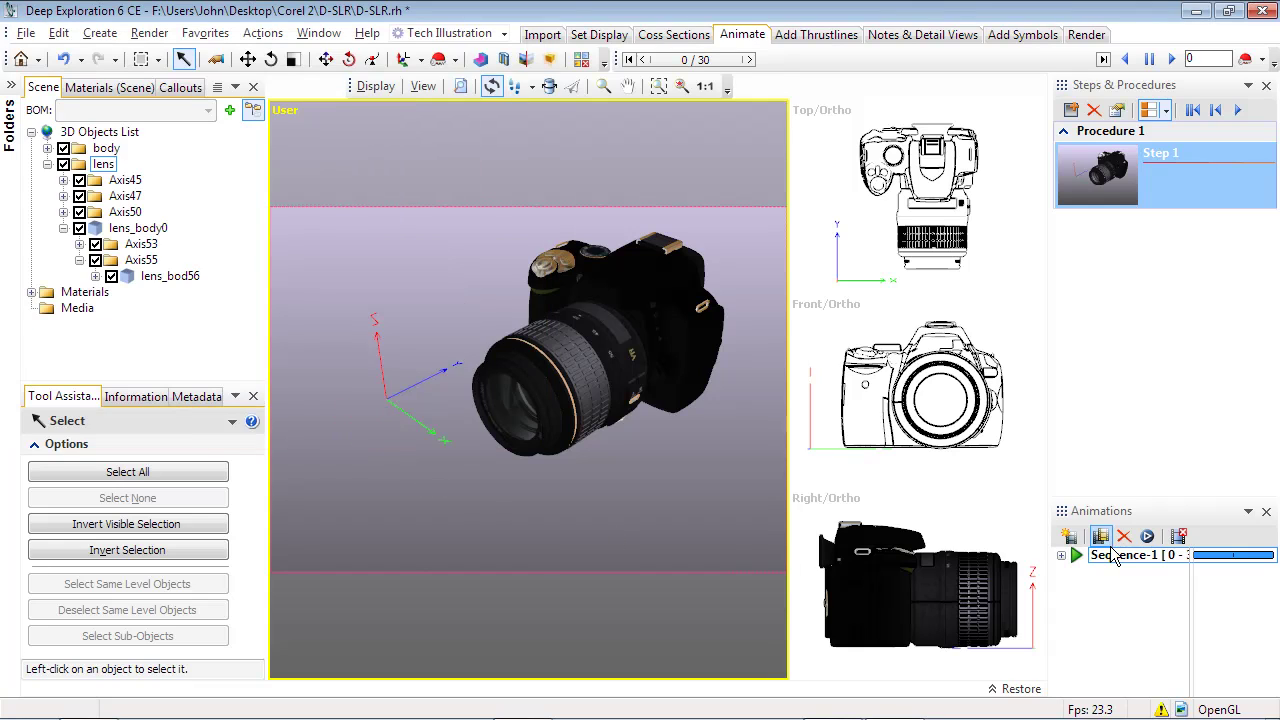
Attach Sequence-1 to Step 1, play it, and reset it to the start pose.
left_click_drag(1119, 560, 1157, 197)
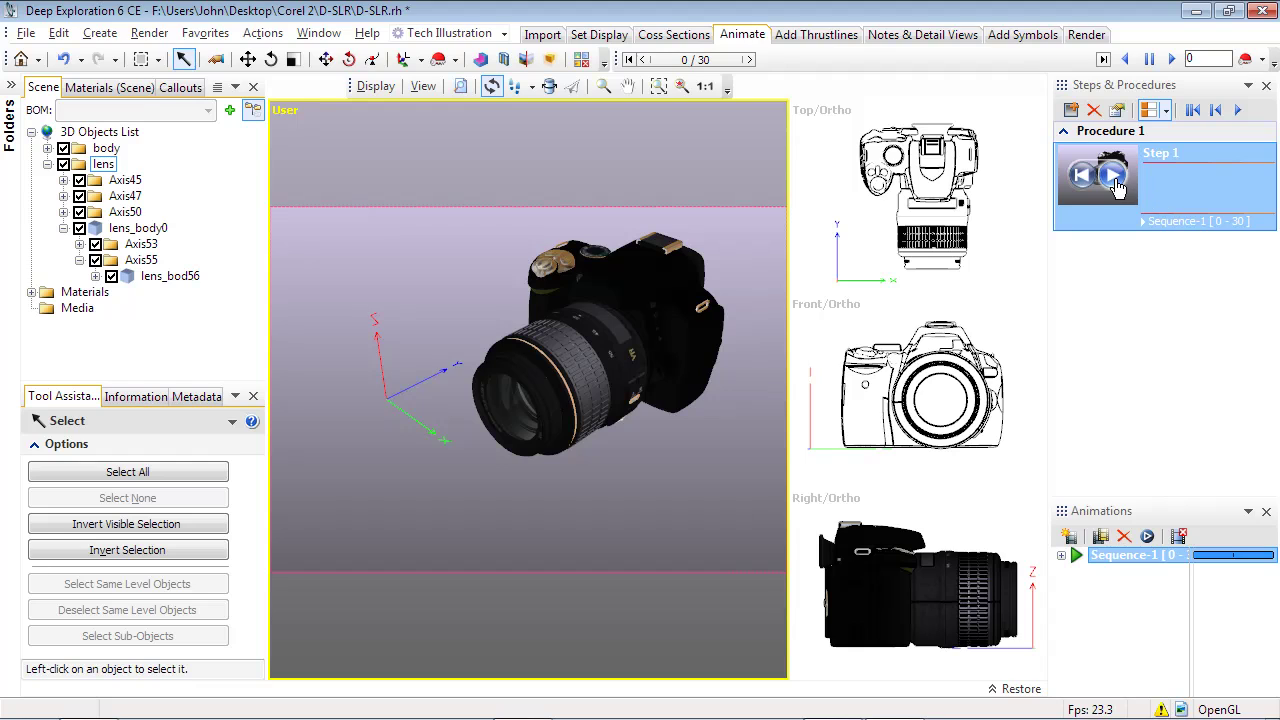
left_click(1114, 182)
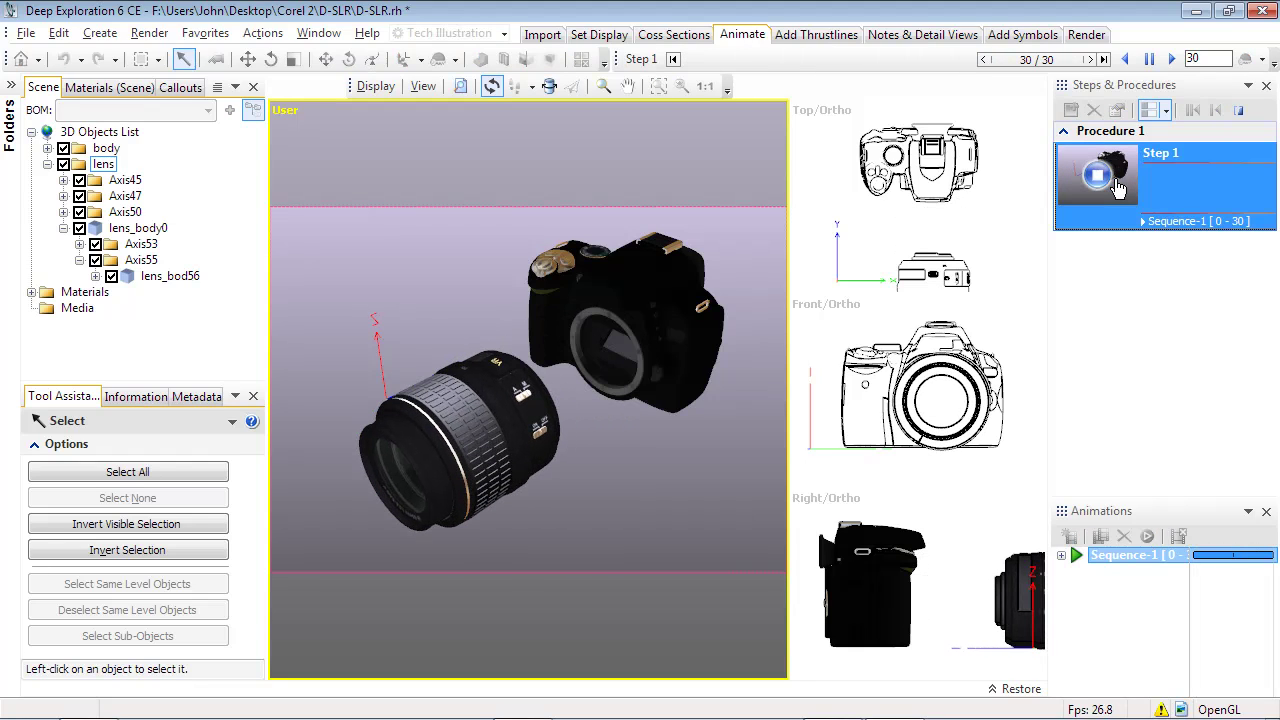
left_click(1110, 186)
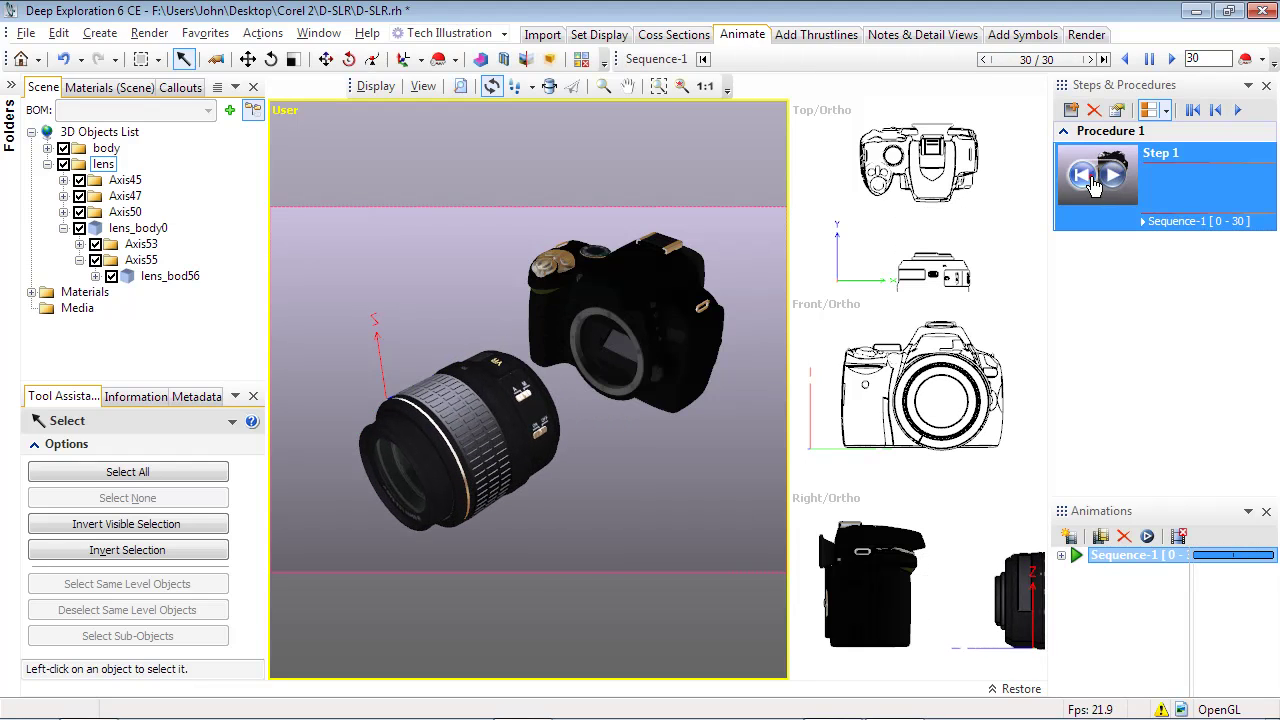
right_click(1178, 193)
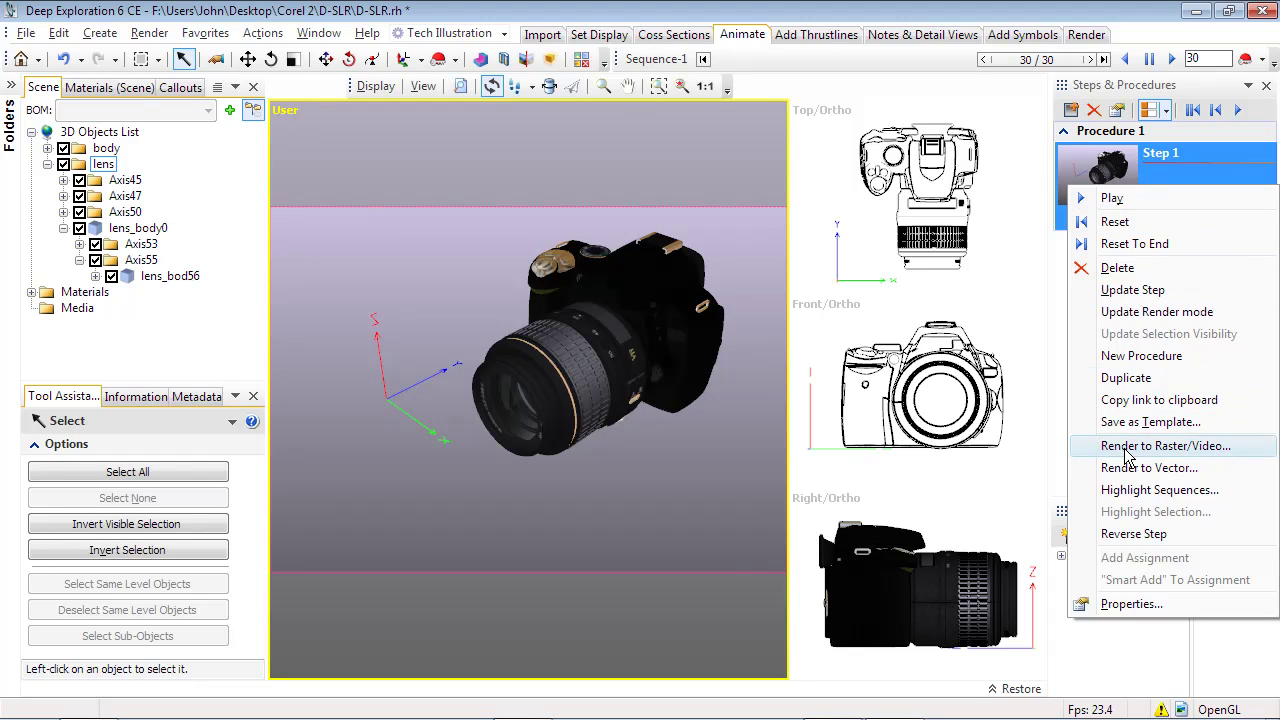
left_click(1157, 174)
left_click(1157, 174)
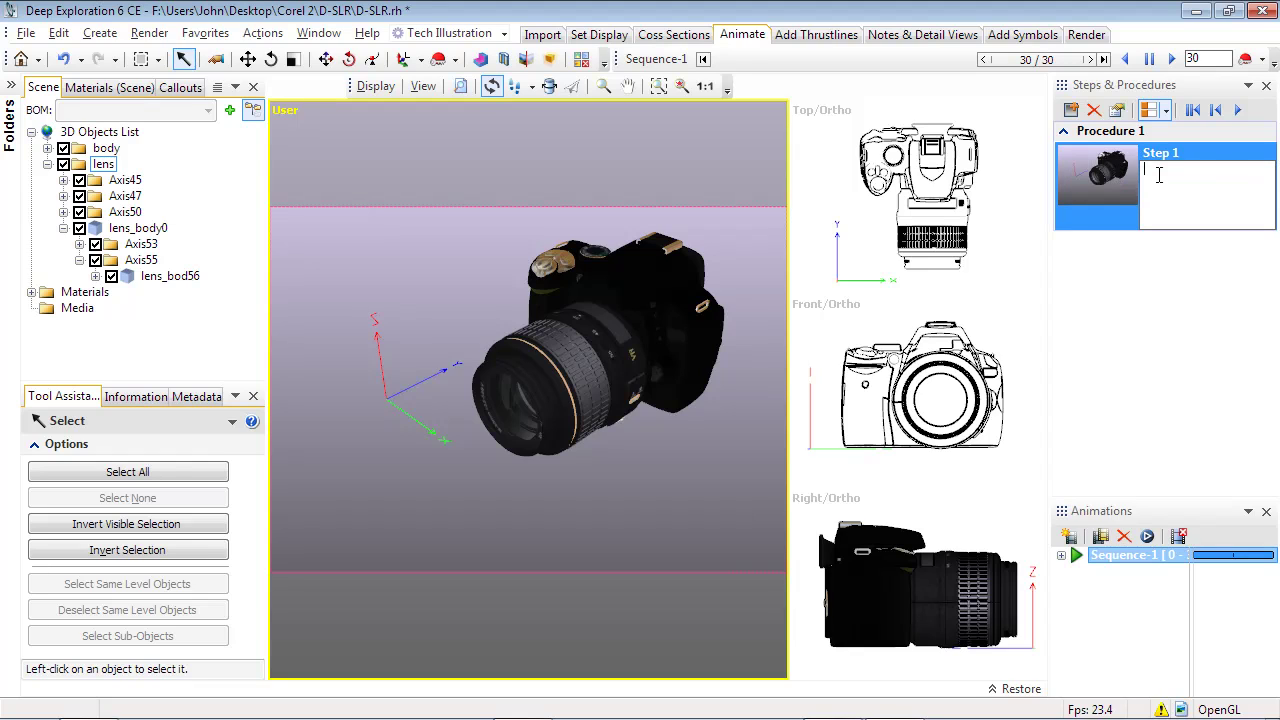
Save D-SLR.rh with Procedure 1 and leave the step preview to restore full-brightness display.
left_click(22, 34)
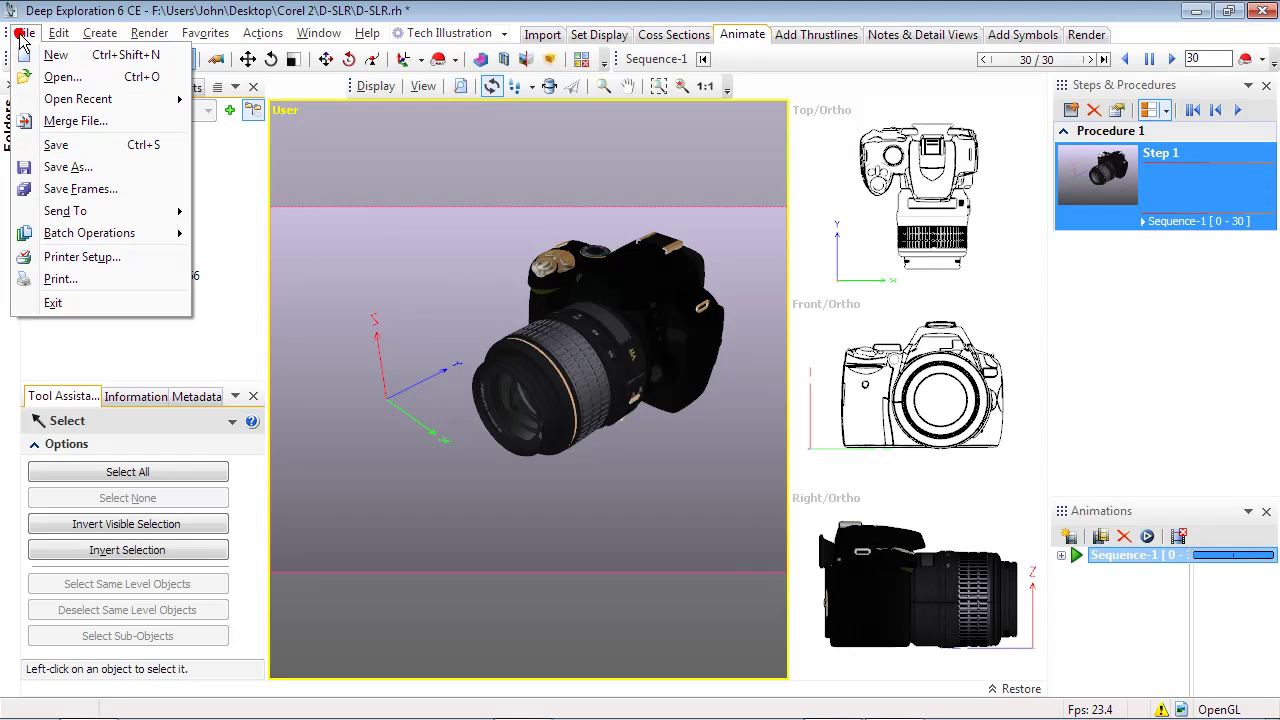
left_click(50, 145)
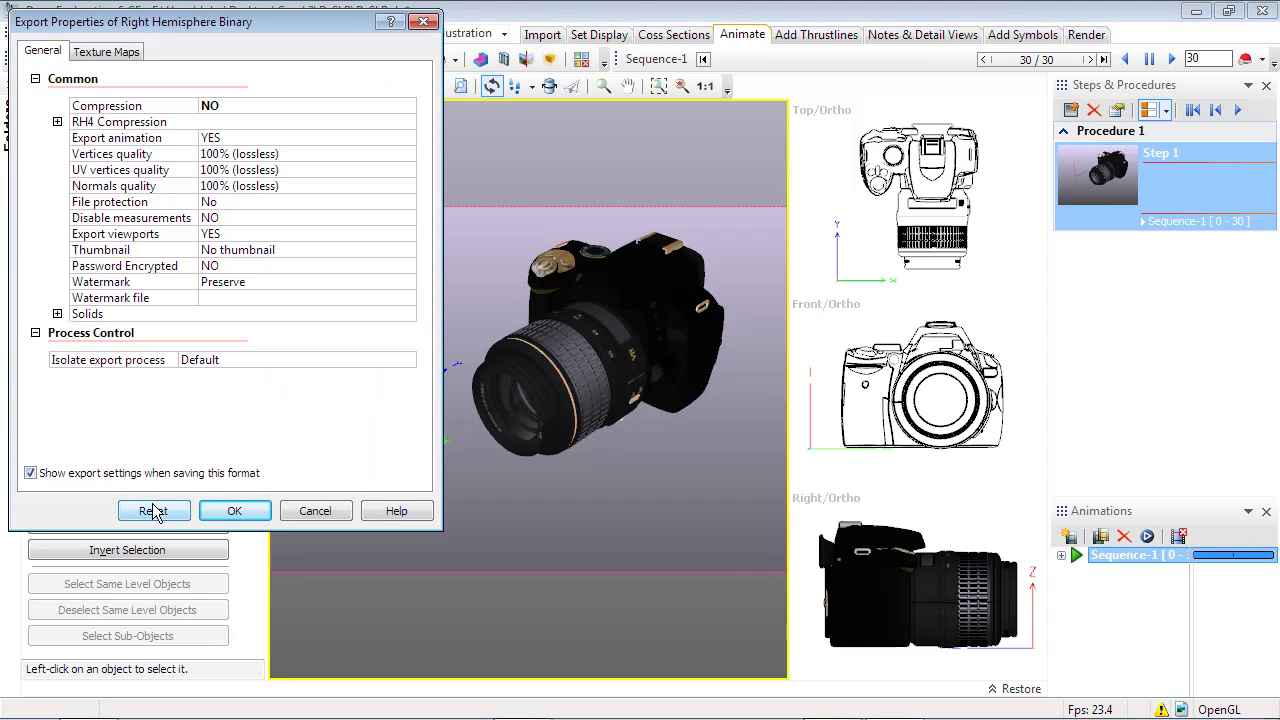
left_click(232, 511)
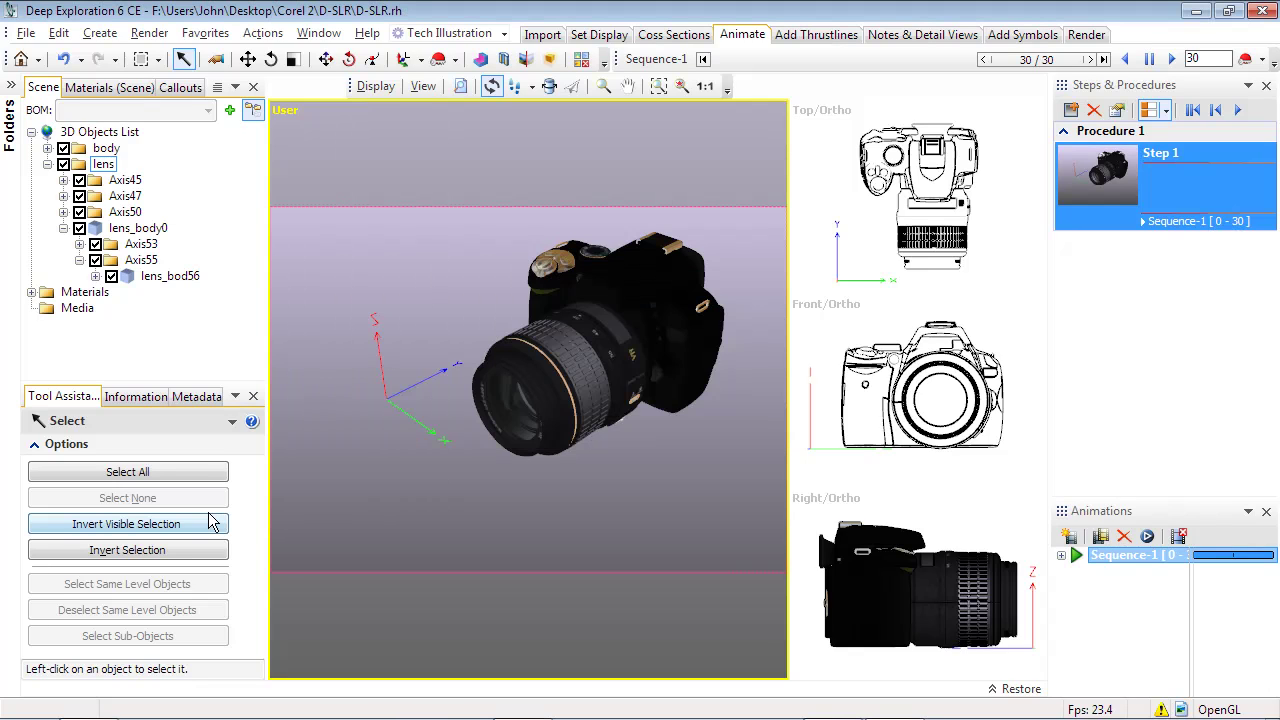
left_click(212, 521)
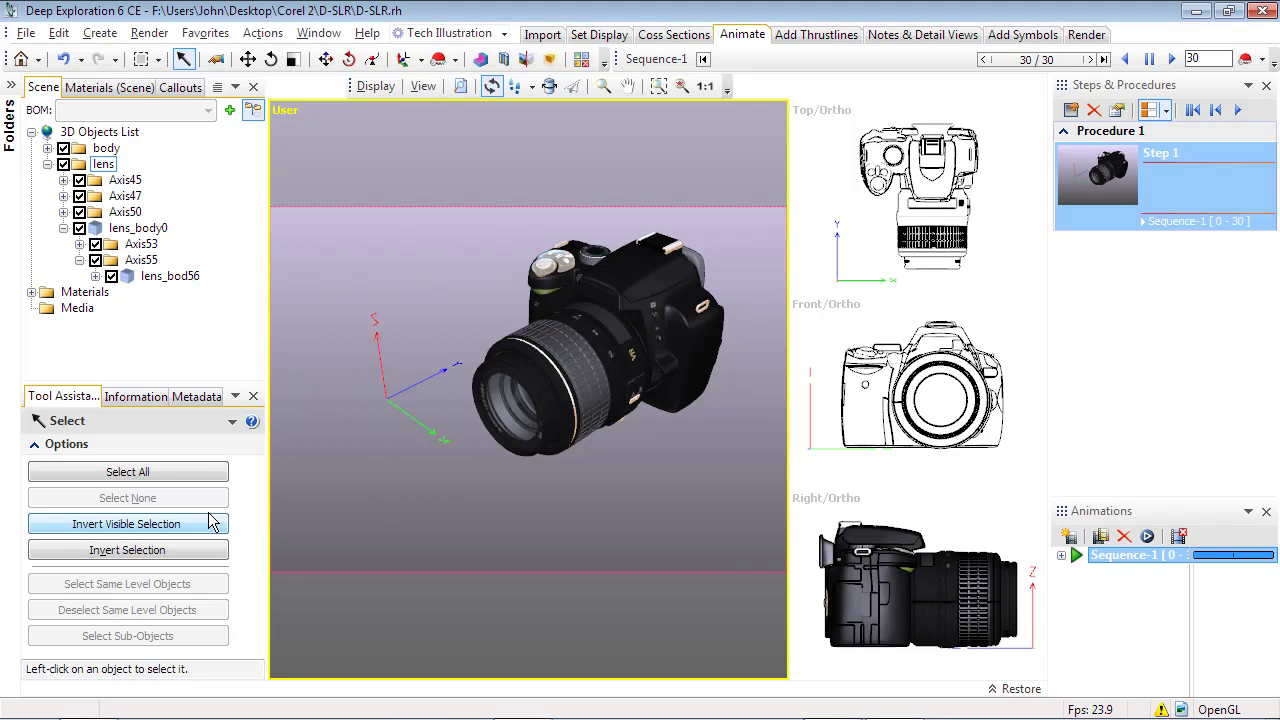
Switch the viewport to the 30° isometric LTF view with perspective turned off.
left_click(285, 113)
mouse_move(316, 299)
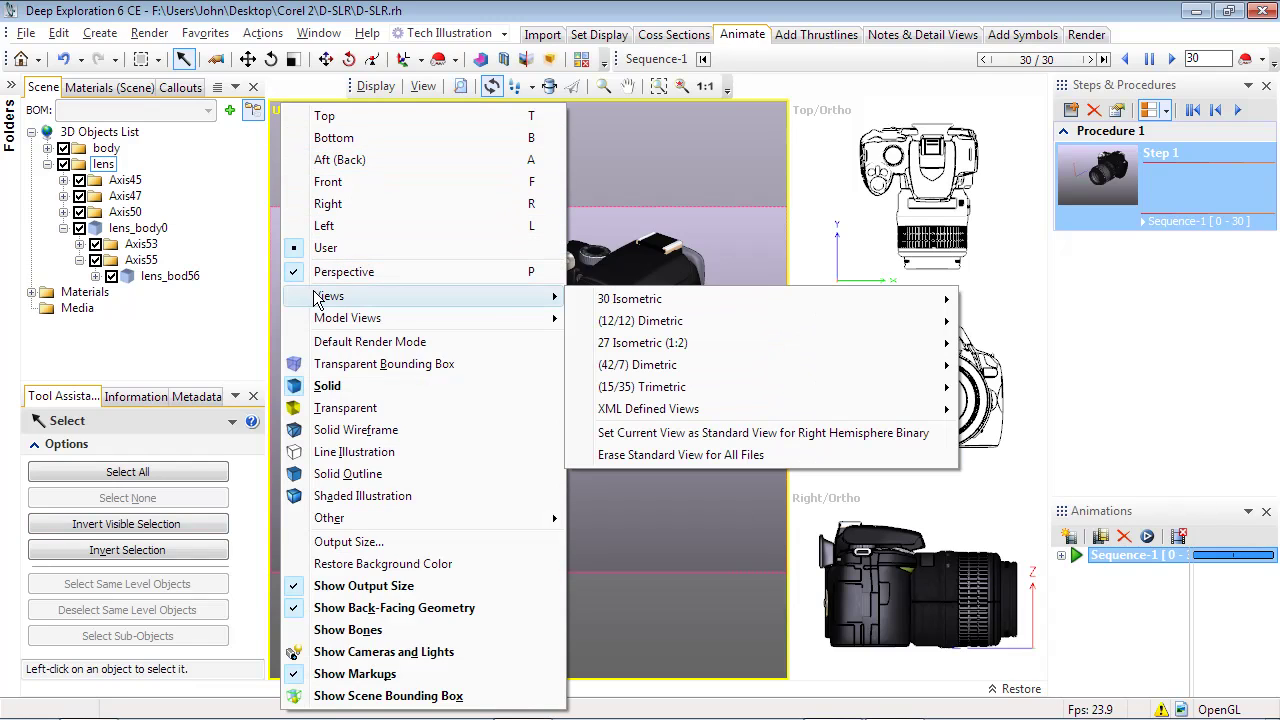
mouse_move(935, 303)
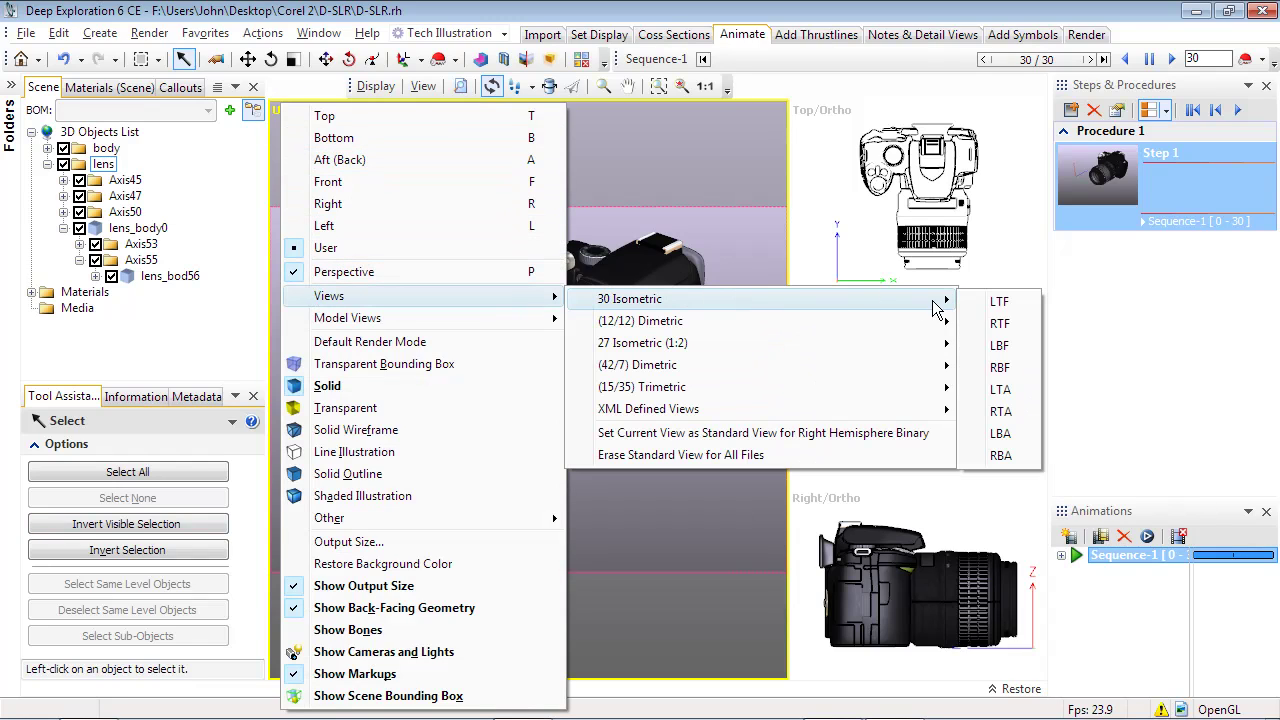
left_click(999, 303)
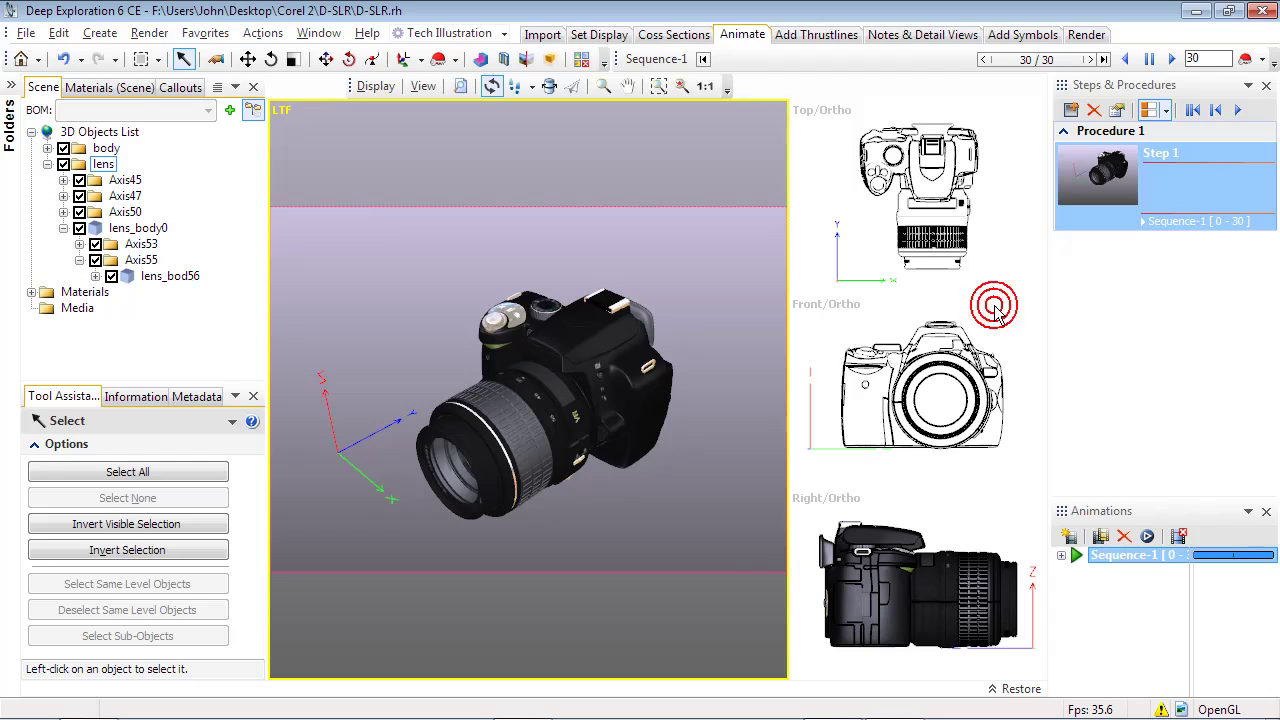
left_click(285, 116)
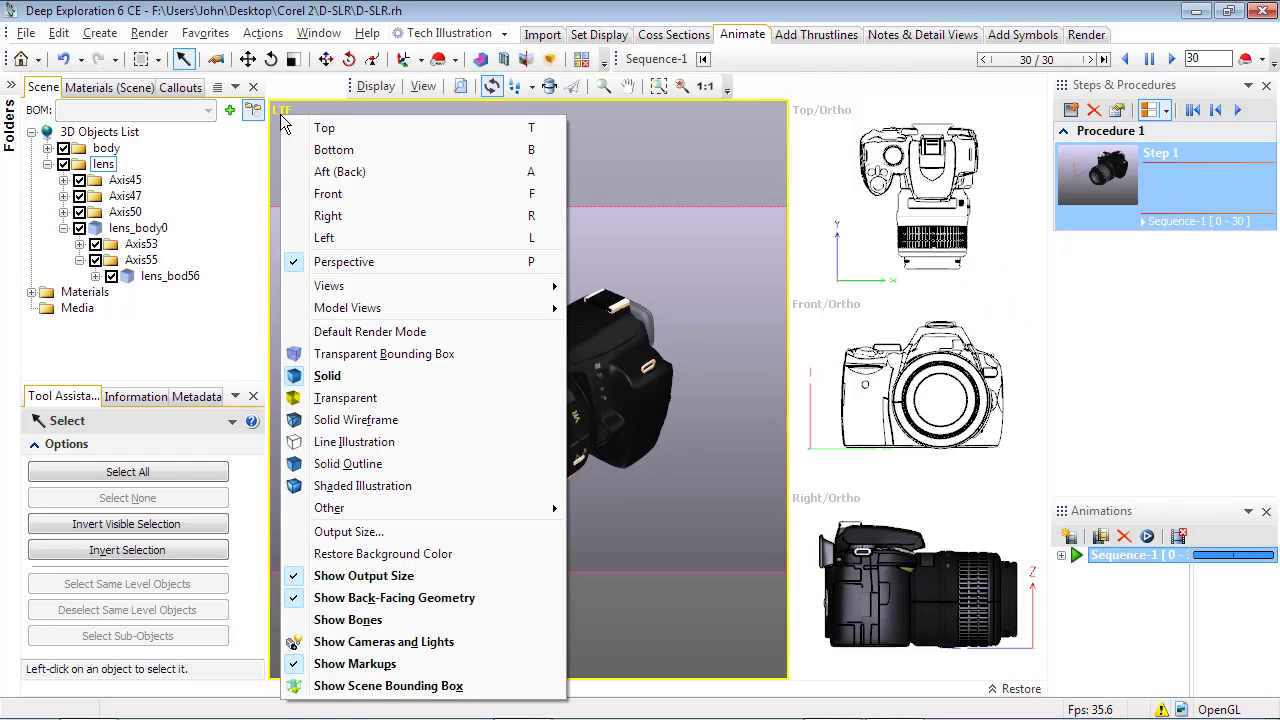
left_click(337, 260)
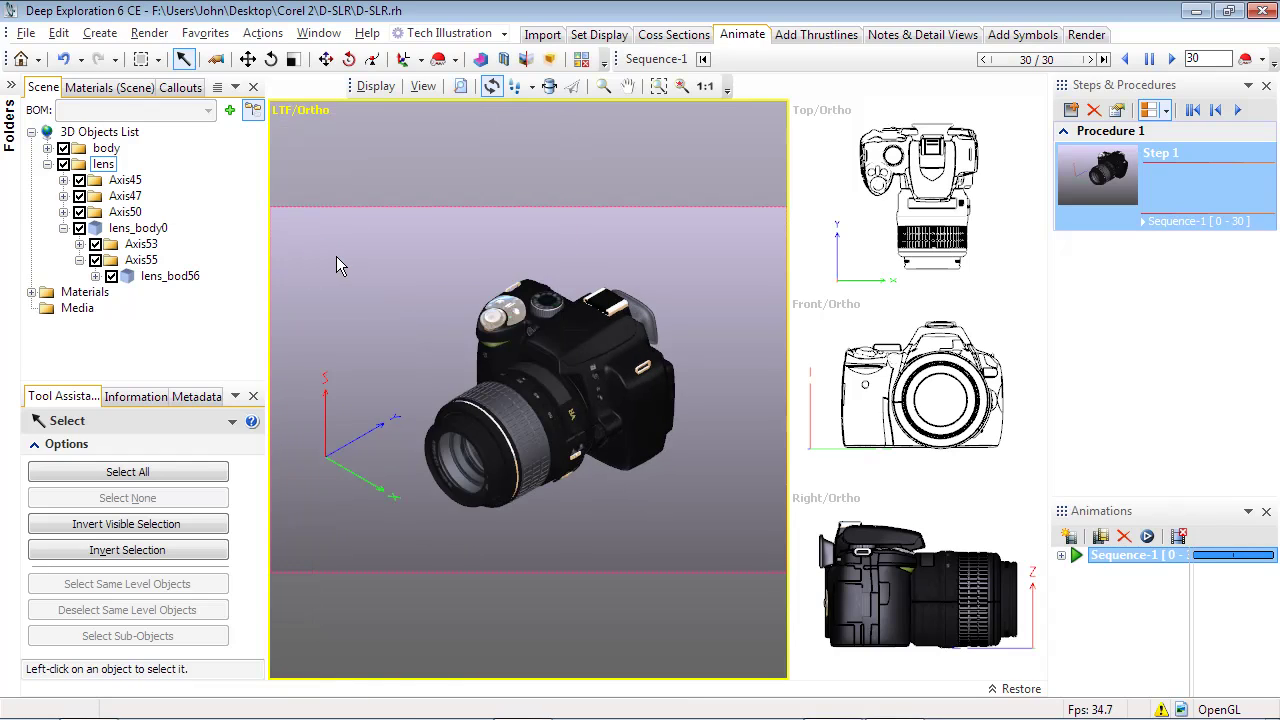
Rewind the animation to frame 0, recentre and select the camera, and enter the Render workspace.
left_click(986, 60)
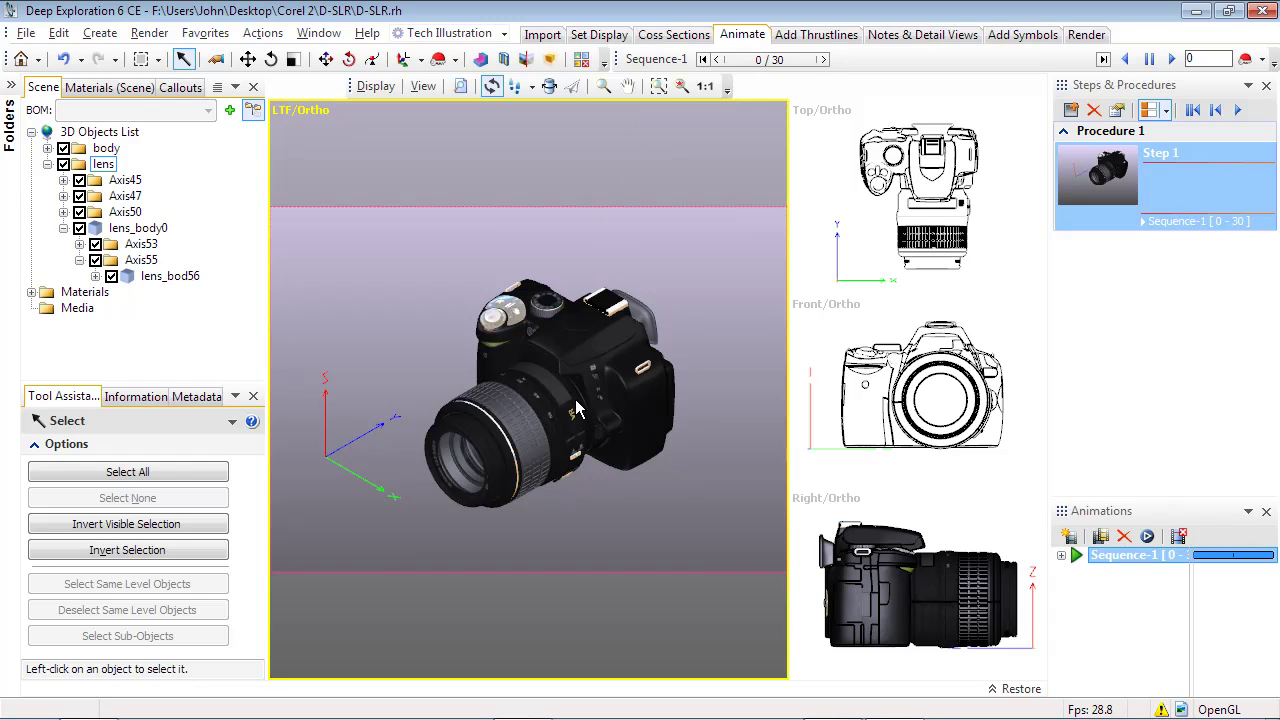
scroll(568, 352, "up", 3)
middle_click_drag(568, 352, 565, 349)
left_click(563, 351)
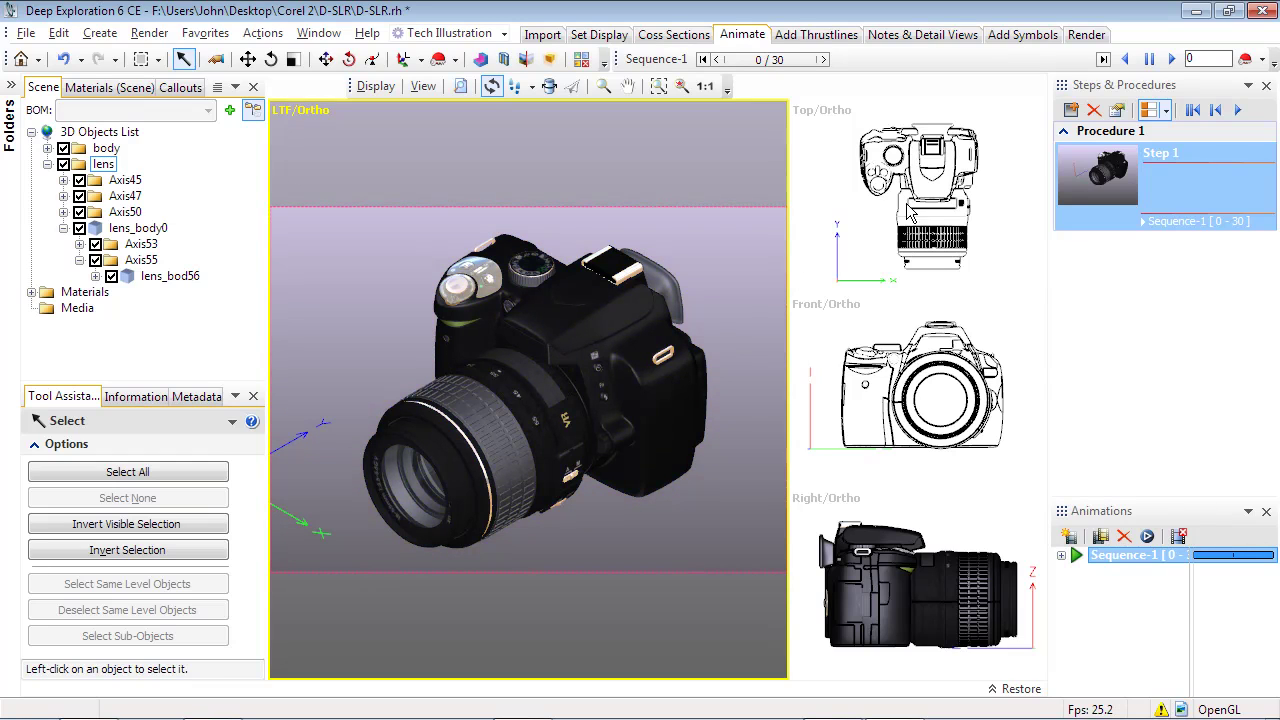
left_click(1082, 38)
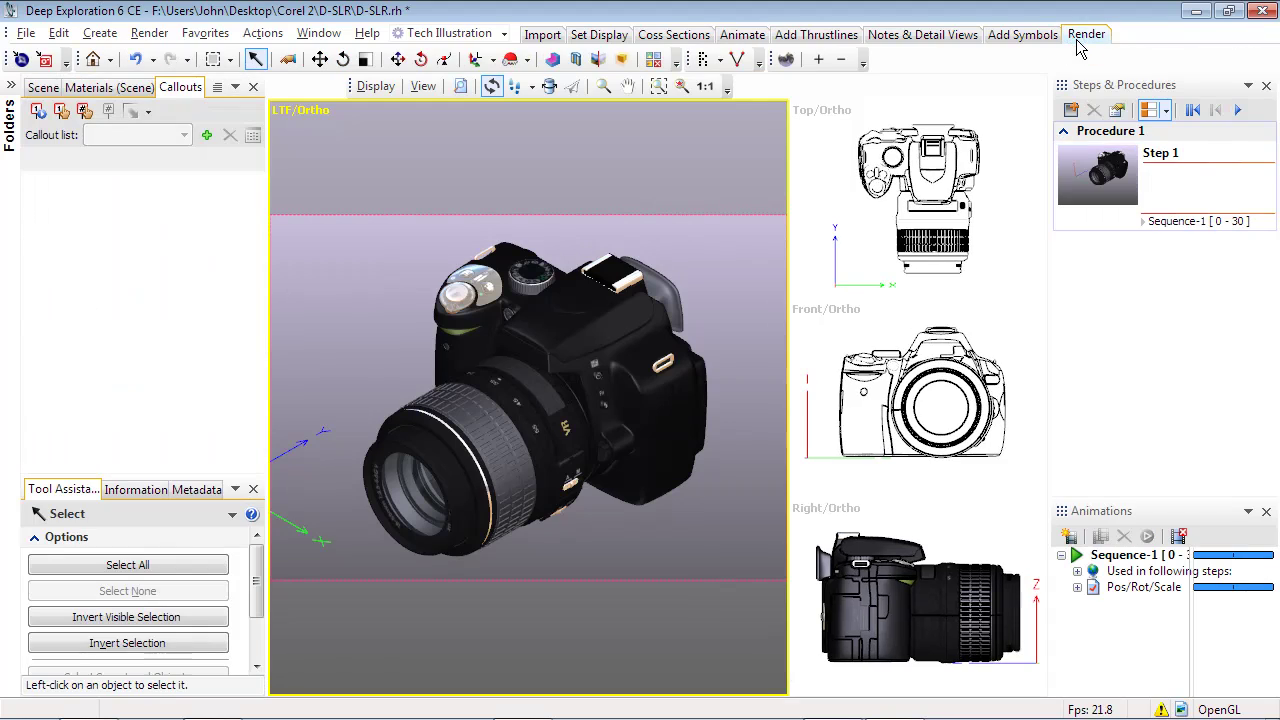
Render a vector line illustration with 0.18 mm line thickness and adjusted boundary thickness.
left_click(21, 63)
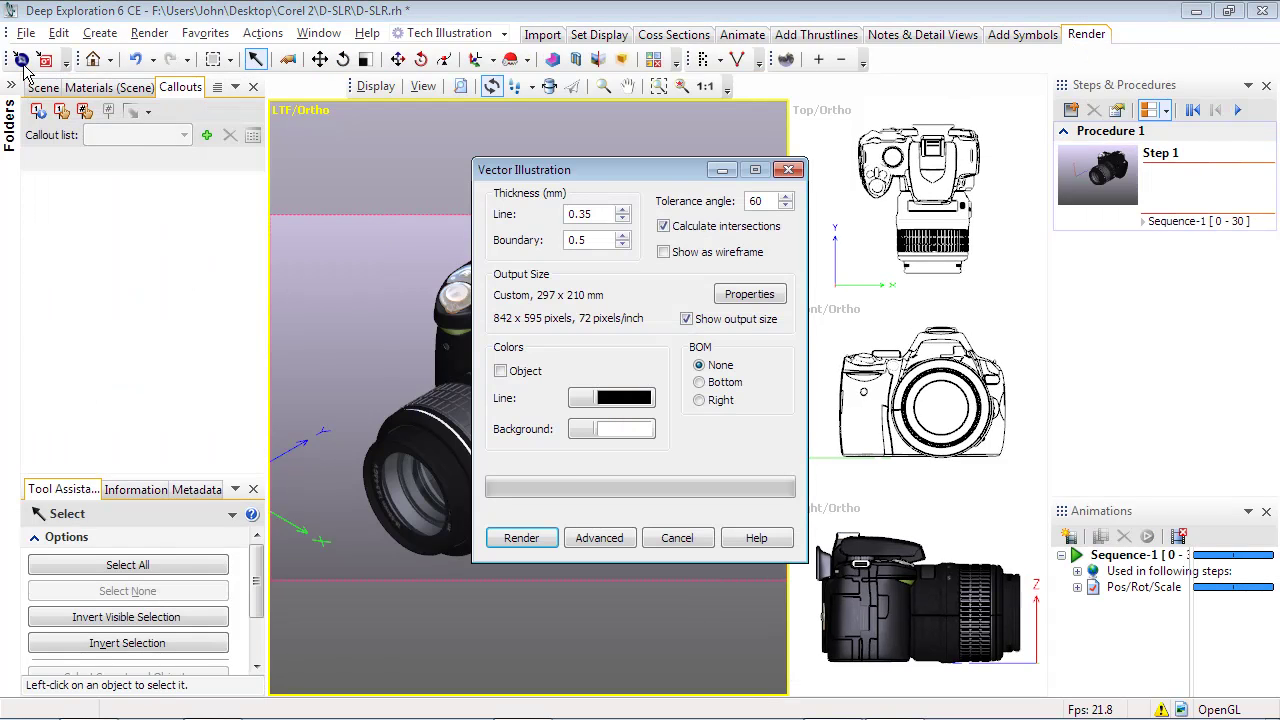
left_click(592, 214)
type("0.18")
key("Tab")
type("0.5")
left_click(521, 538)
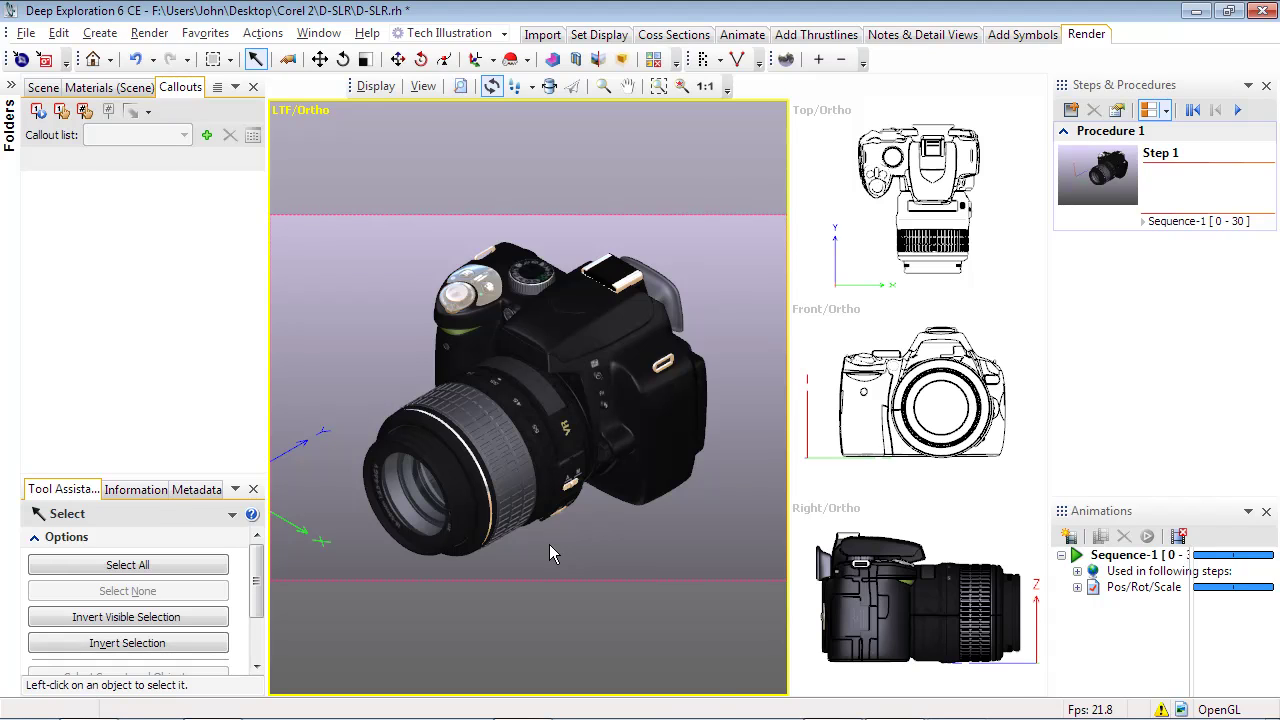
Check the drawing in Corel DESIGNER, add a blank Page 2, and return to Deep Exploration.
key("alt+Tab")
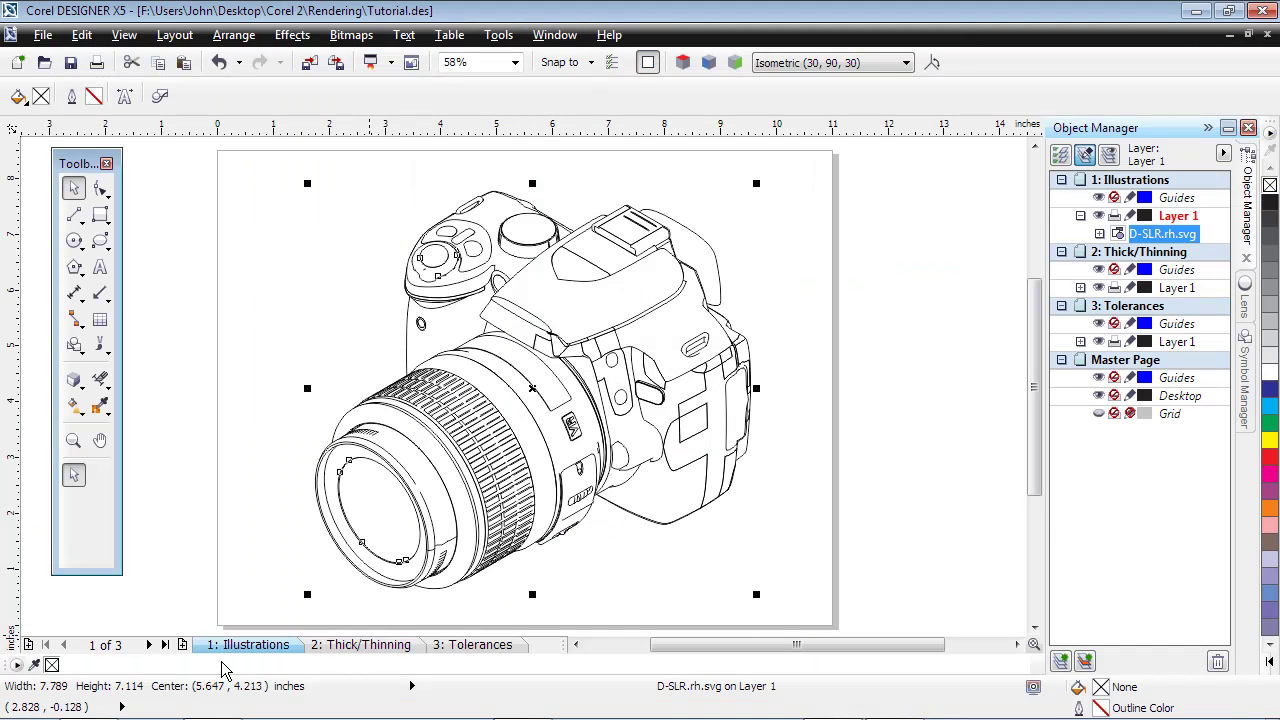
left_click(183, 645)
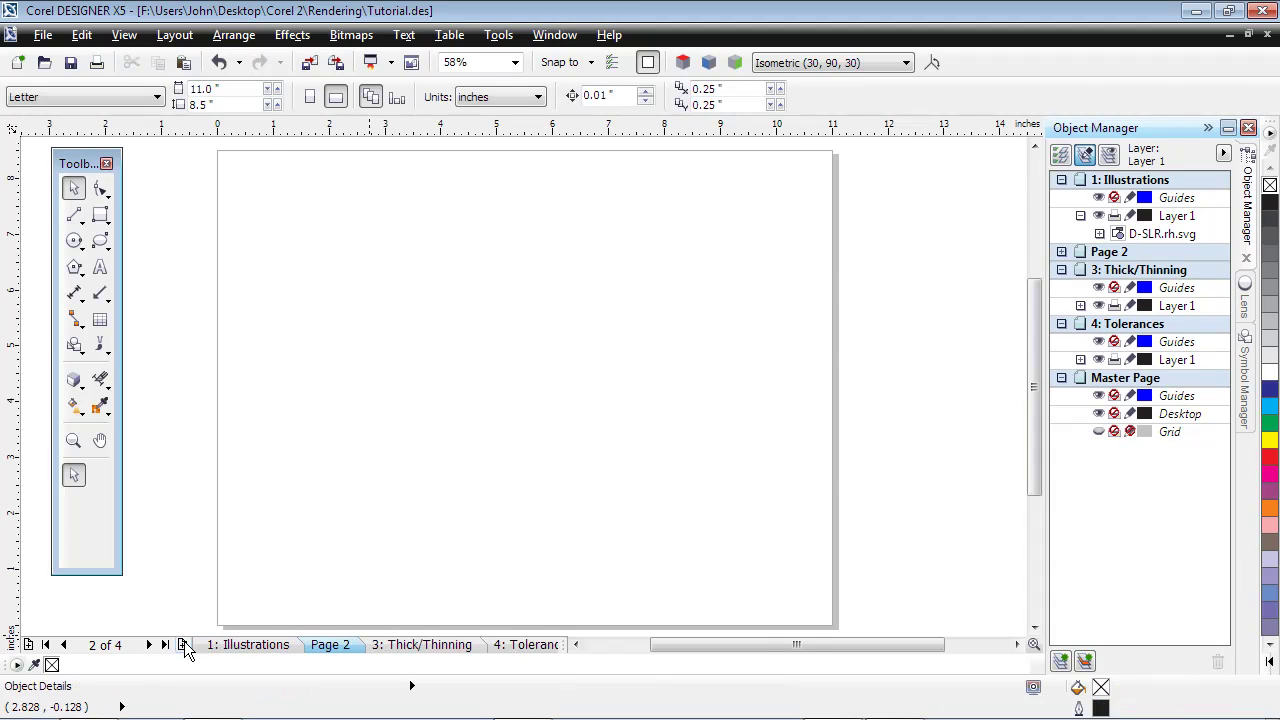
key("alt+Tab")
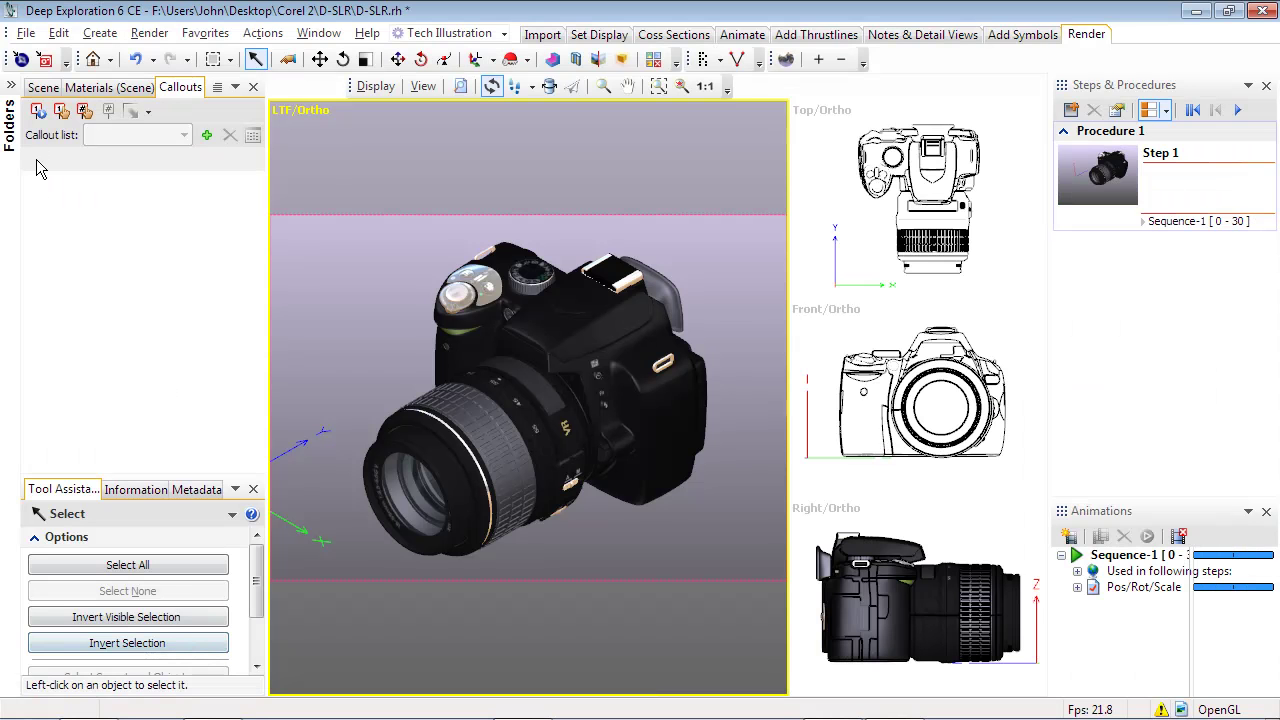
Render the line illustration with a 75° tolerance angle and check it in Corel DESIGNER.
left_click(22, 62)
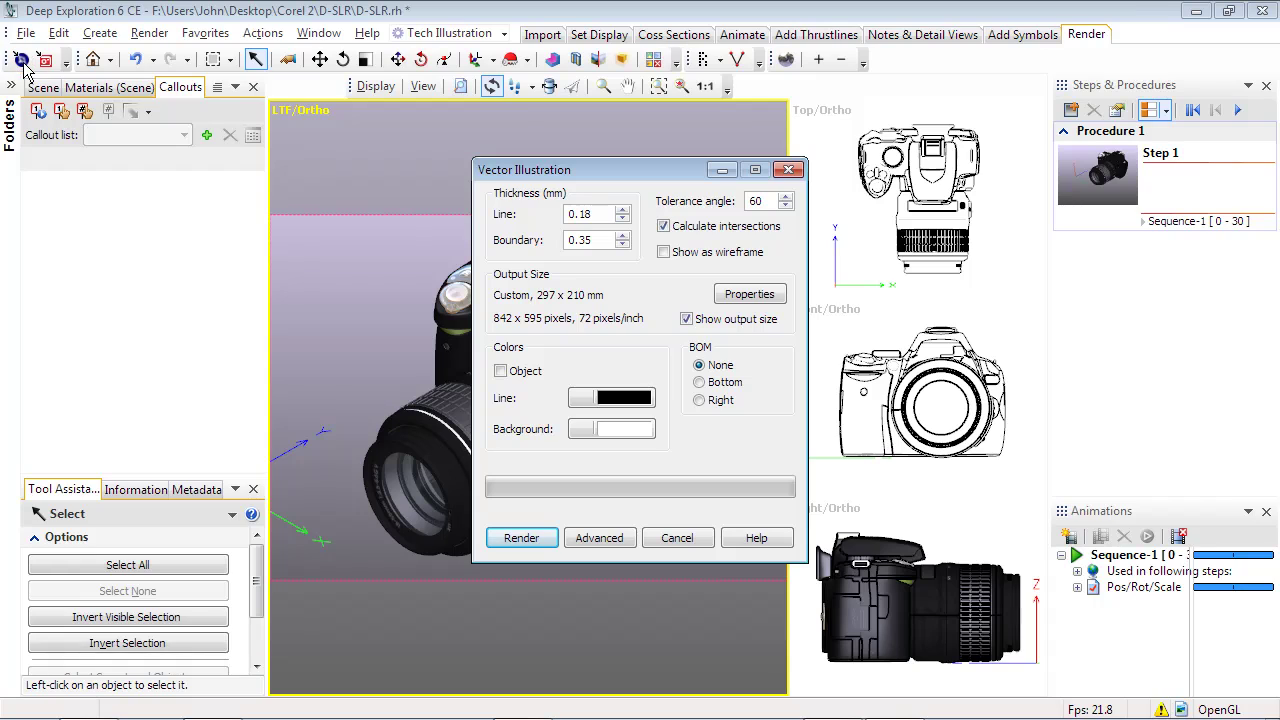
double_click(757, 201)
type("75")
left_click(540, 540)
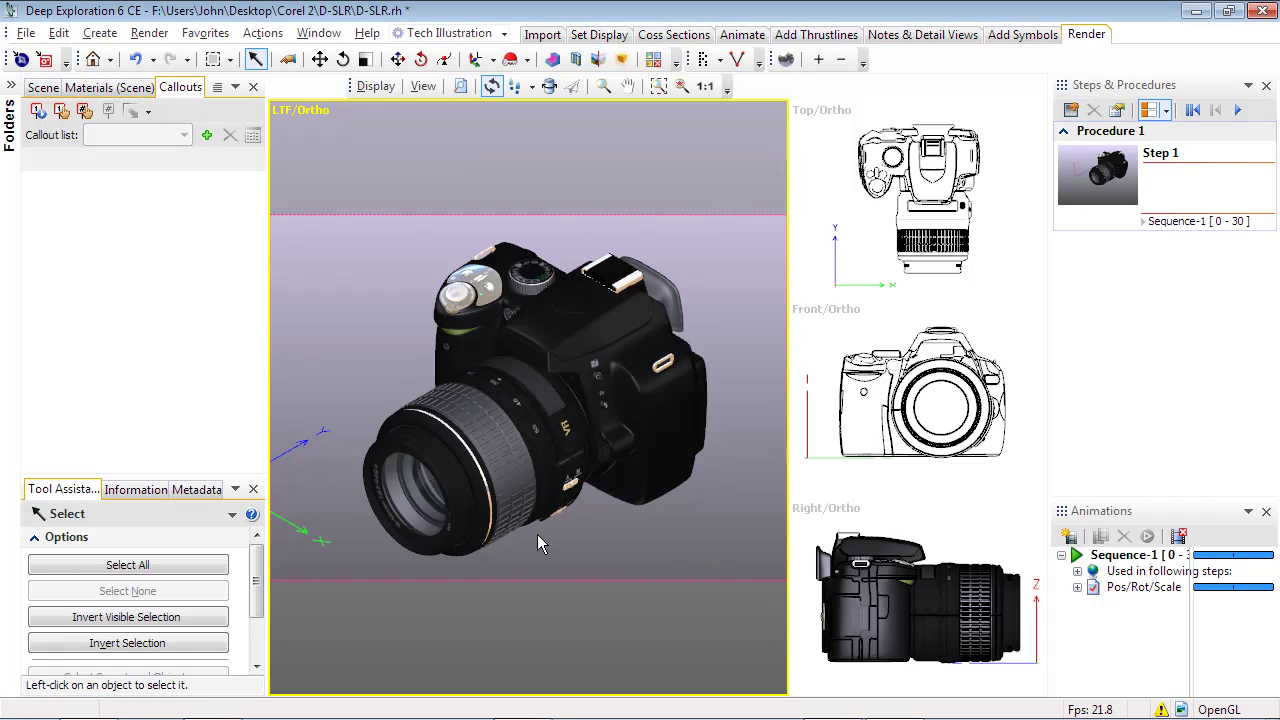
key("alt+Tab")
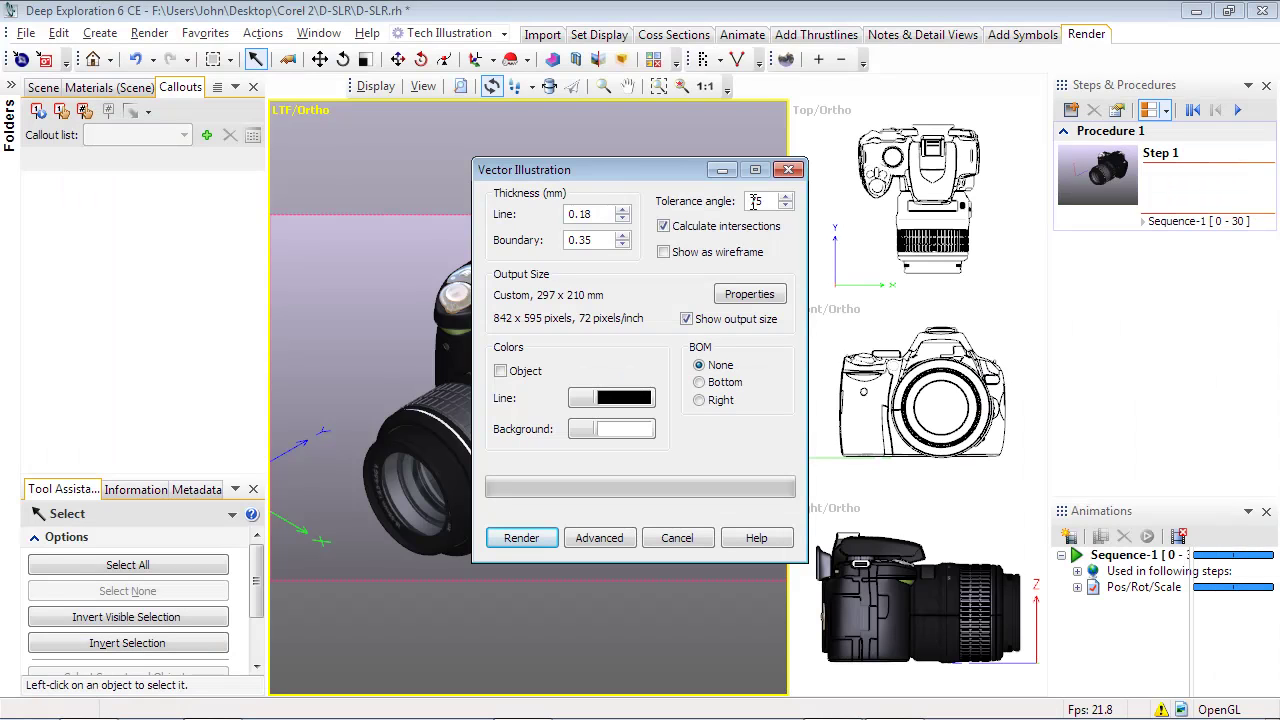
Change the tolerance angle to 25° and render the illustration again.
left_click(753, 201)
key("BackSpace")
type("2")
left_click(519, 539)
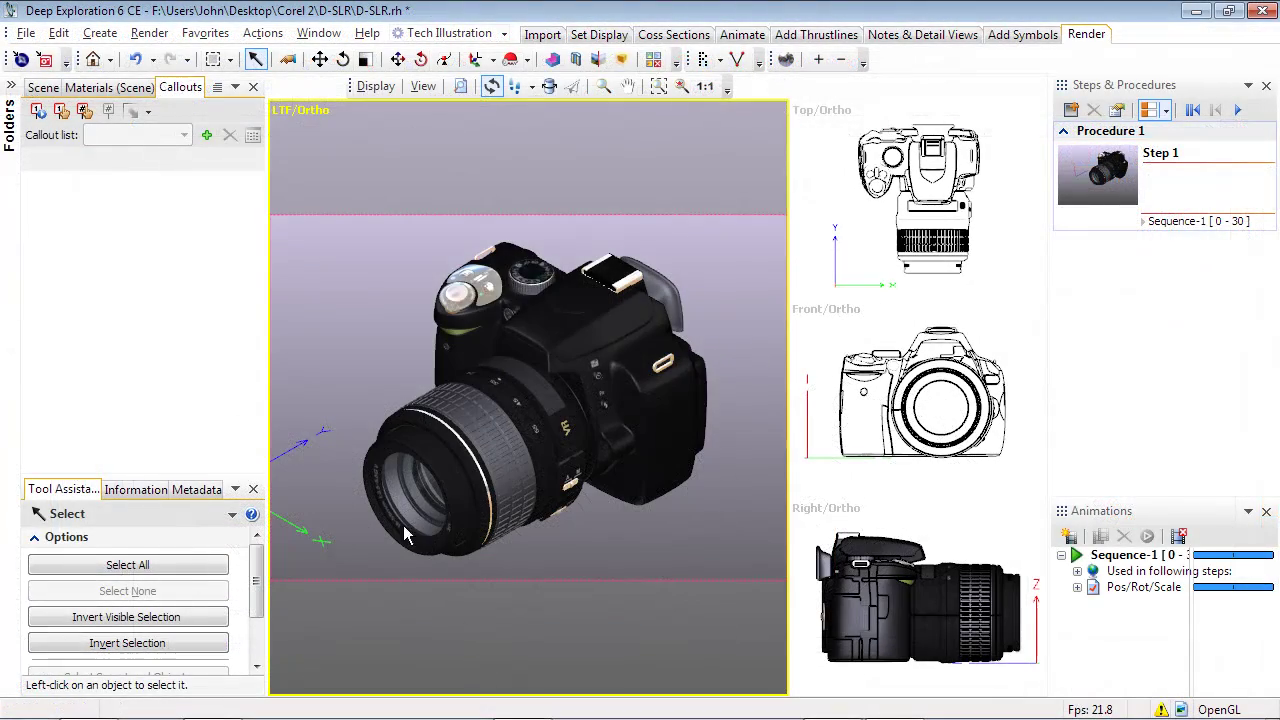
left_click(20, 60)
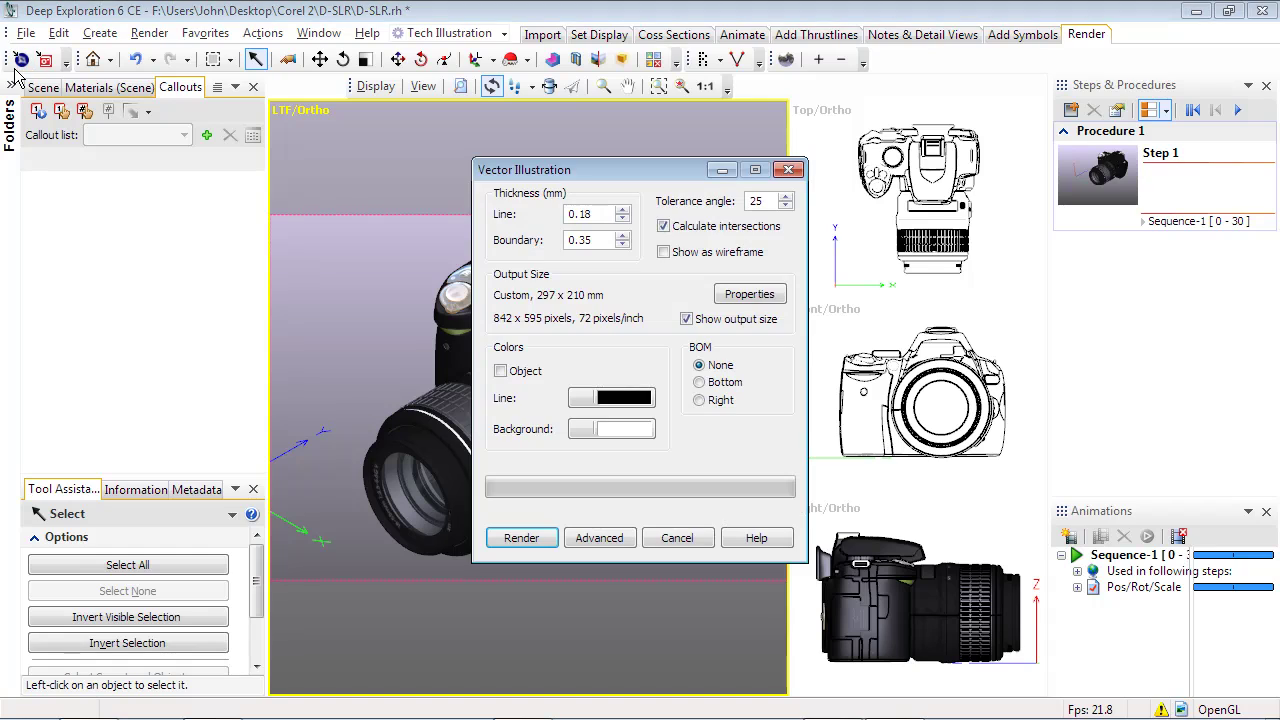
In the advanced render settings, choose Complete as the Thick & Thinning method.
left_click(575, 540)
left_click(725, 174)
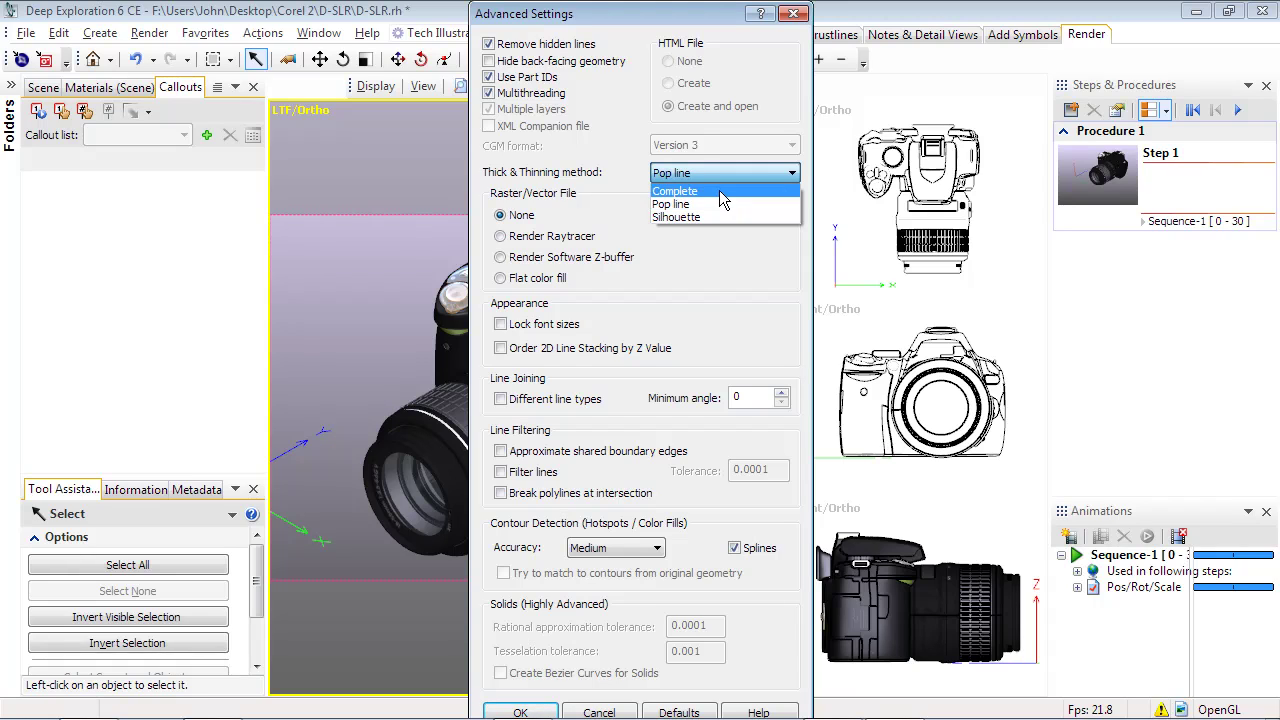
left_click(722, 198)
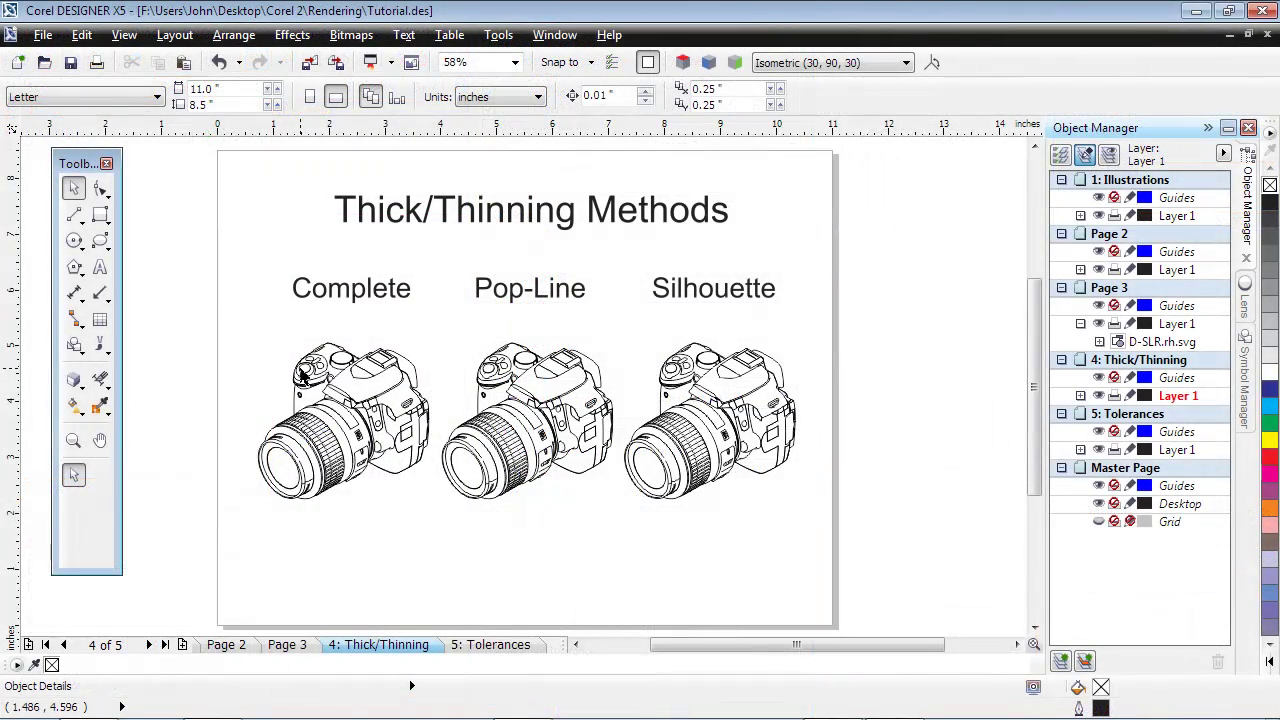
Zoom in and out on the Complete, Pop-Line and Silhouette camera drawings to compare them.
scroll(302, 375, "up", 5)
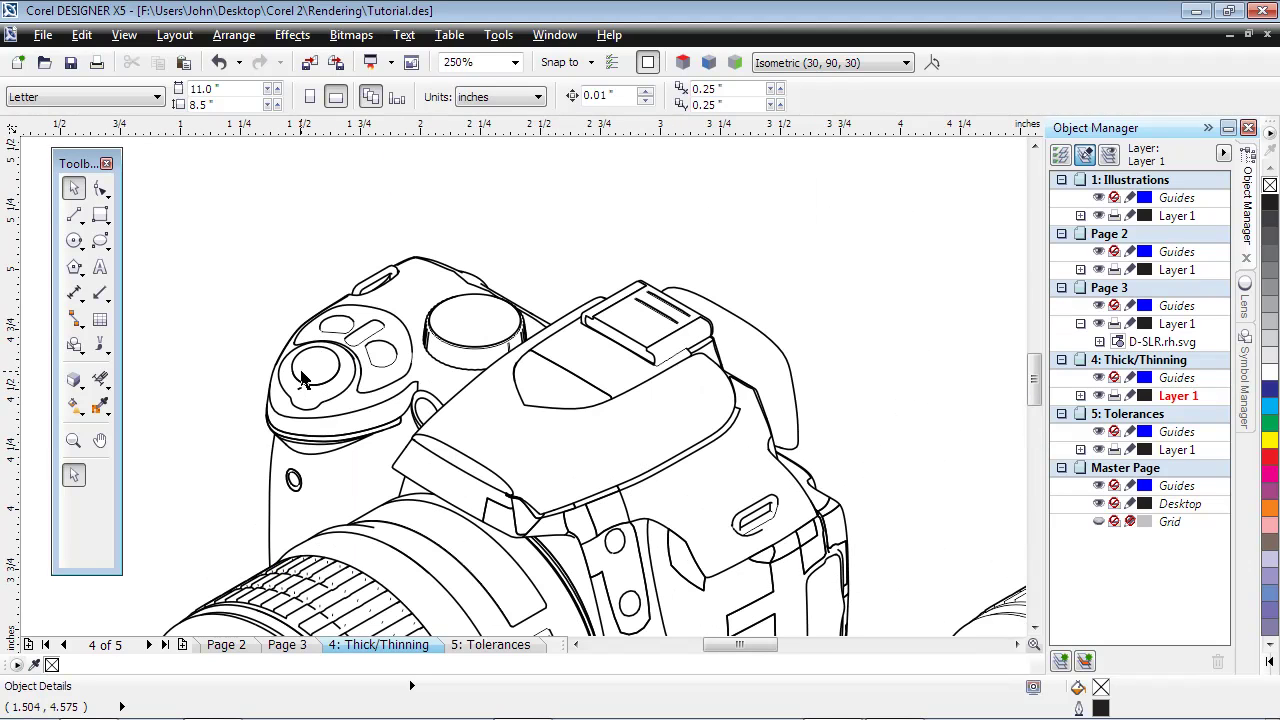
scroll(302, 375, "down", 5)
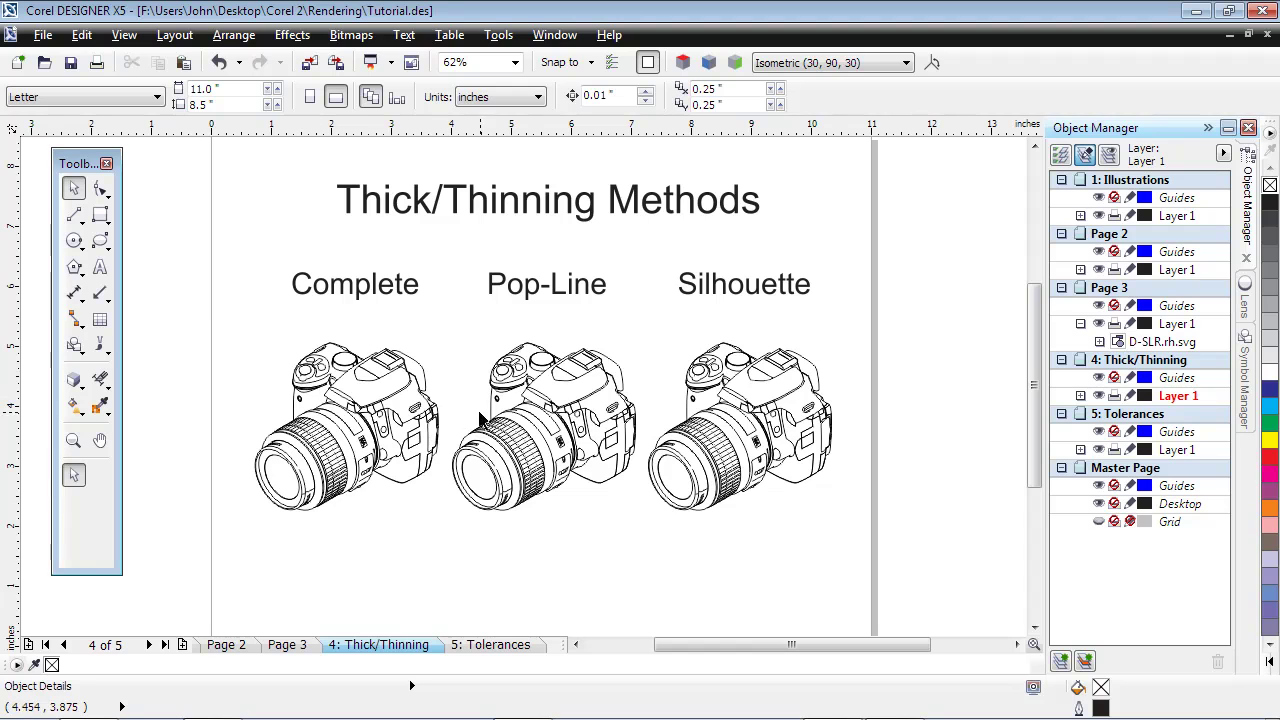
scroll(539, 381, "up", 5)
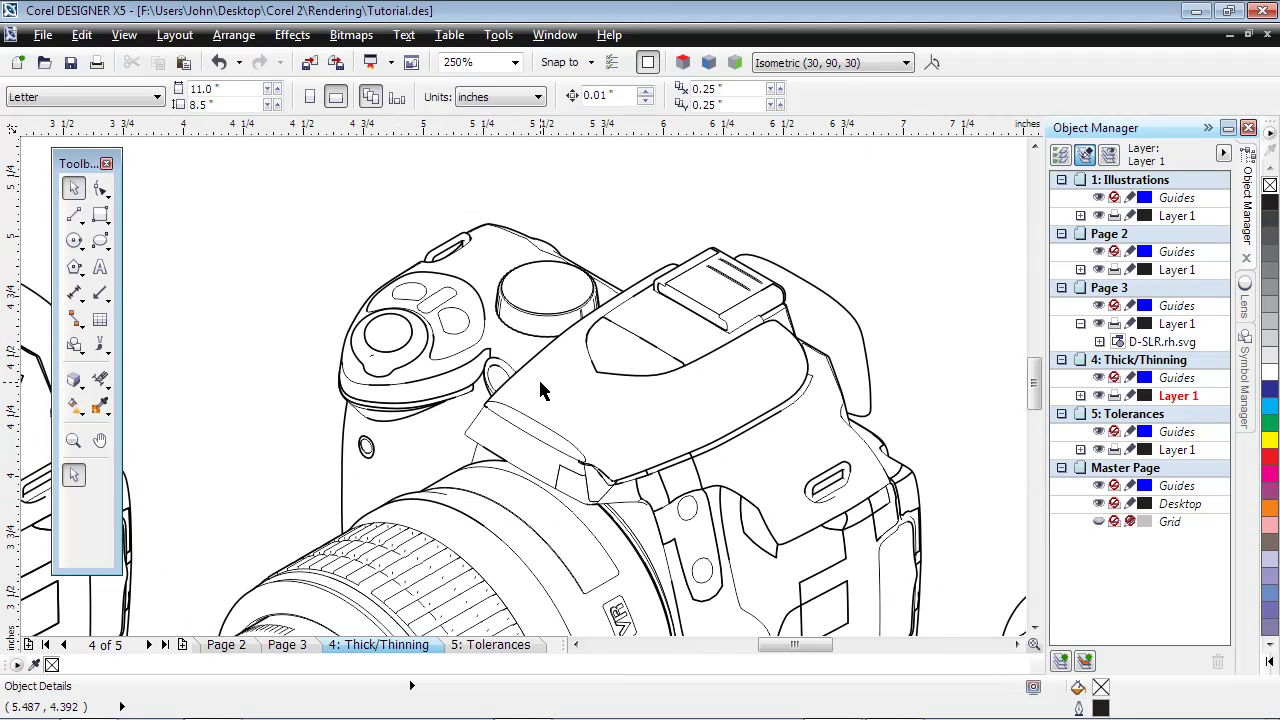
scroll(539, 390, "down", 5)
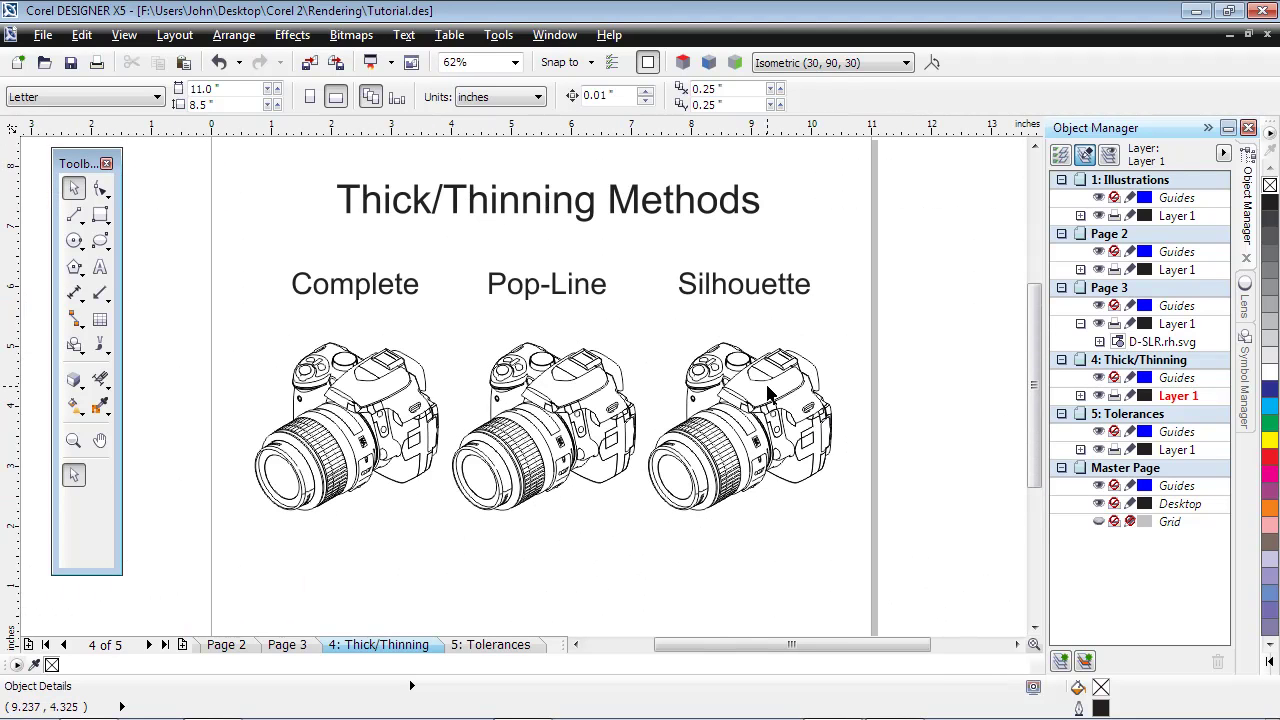
scroll(768, 393, "up", 5)
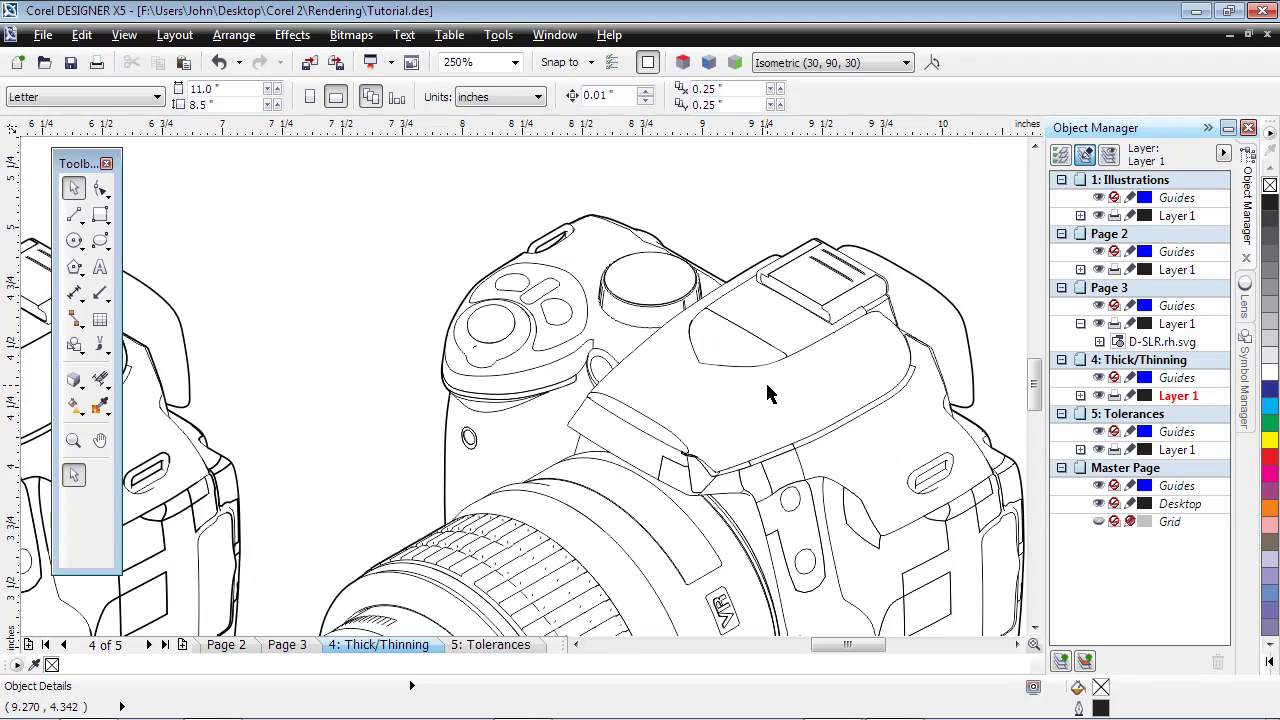
scroll(768, 393, "down", 5)
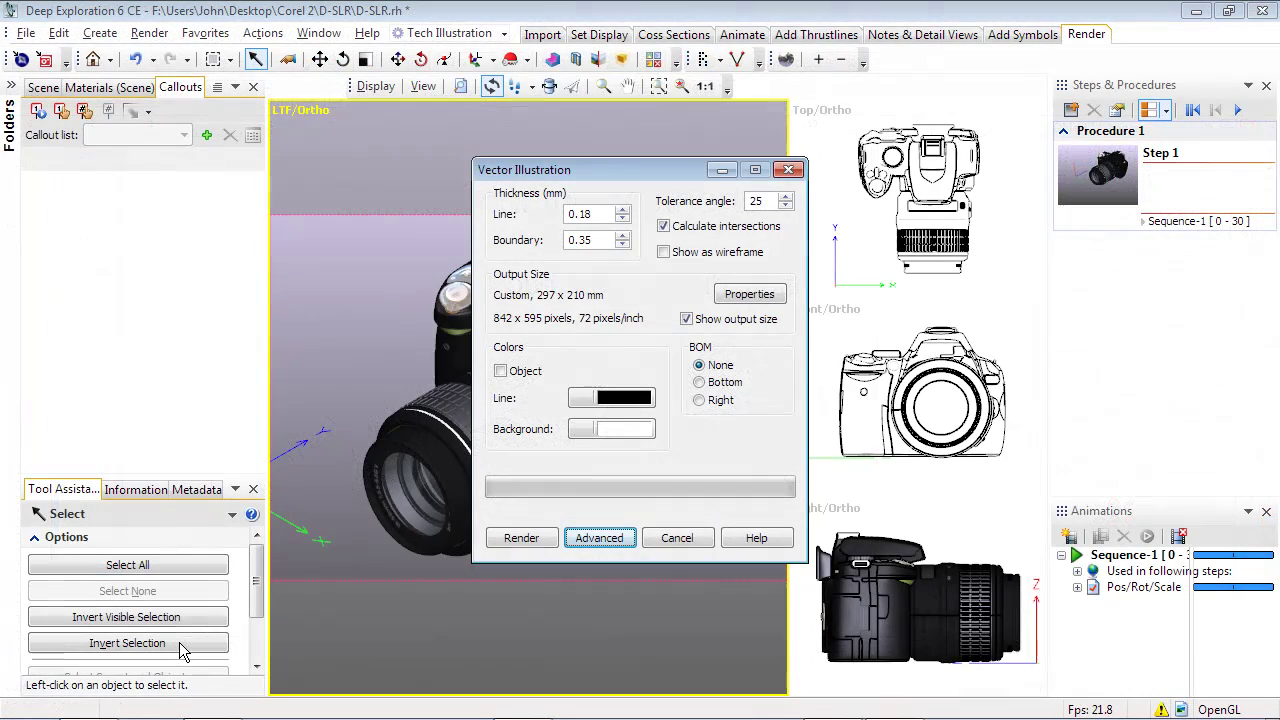
Enable Flat color fill in the advanced render settings and confirm.
left_click(598, 538)
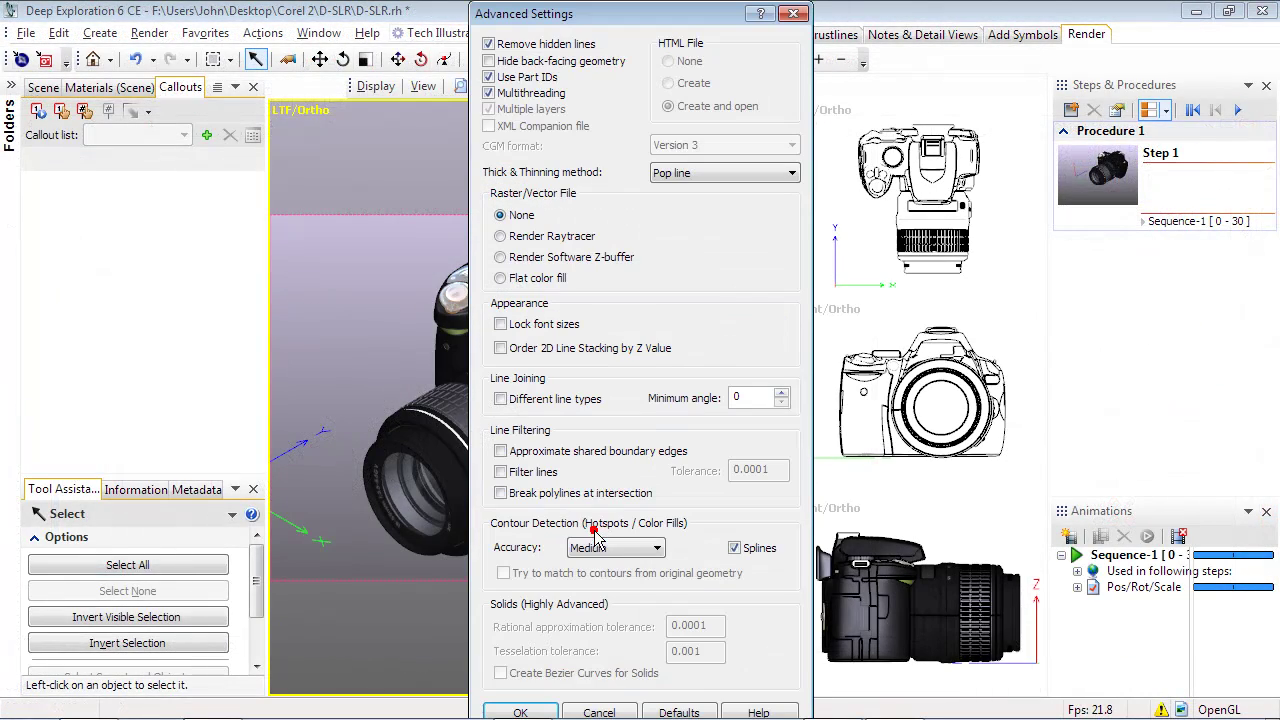
left_click(500, 279)
left_click(520, 712)
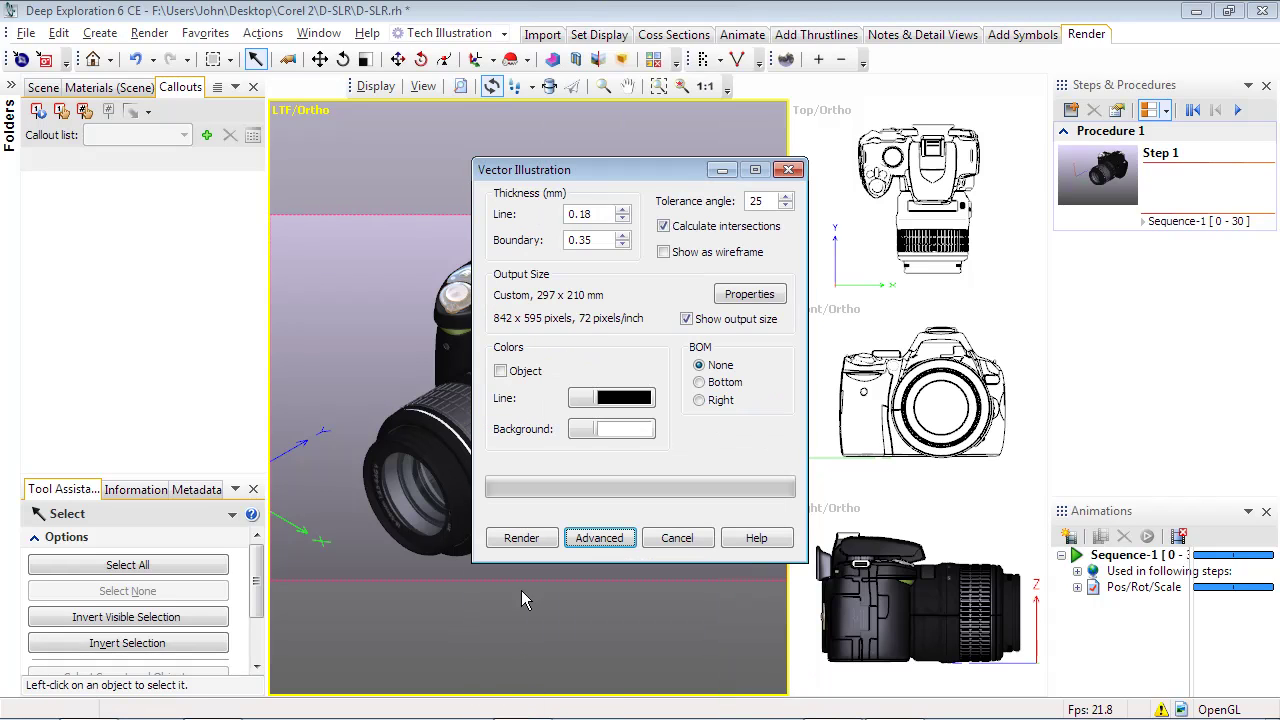